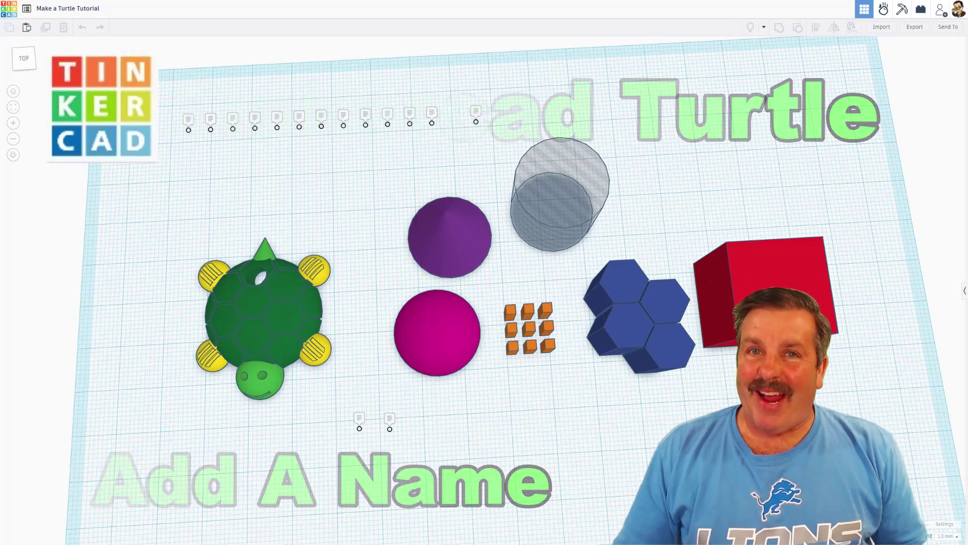
Open the tutorial note and the 'Copy of turtle pendant' design, then view the turtle from below.
{"action": "right_click_drag", "start_coordinate": [525, 399], "coordinate": [675, 368]}
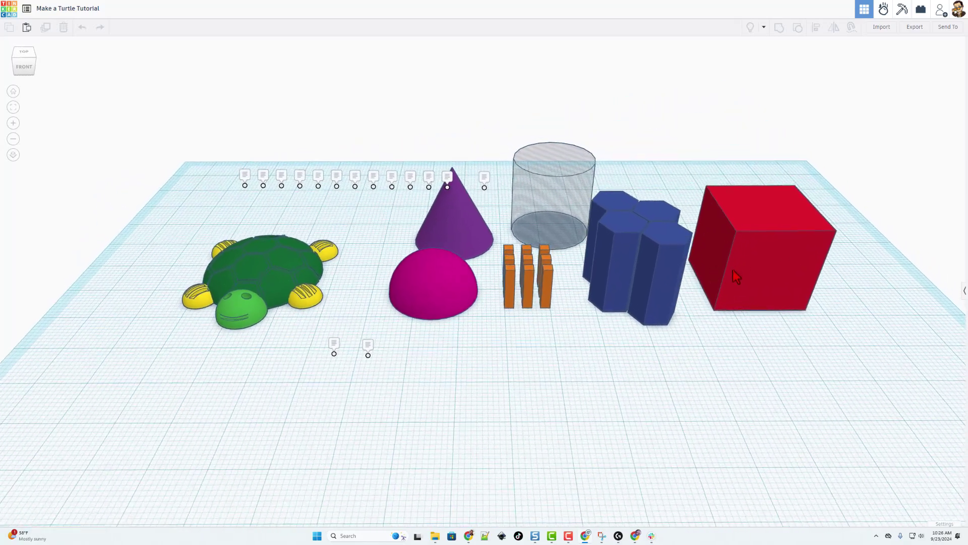
{"action": "left_click", "coordinate": [335, 344]}
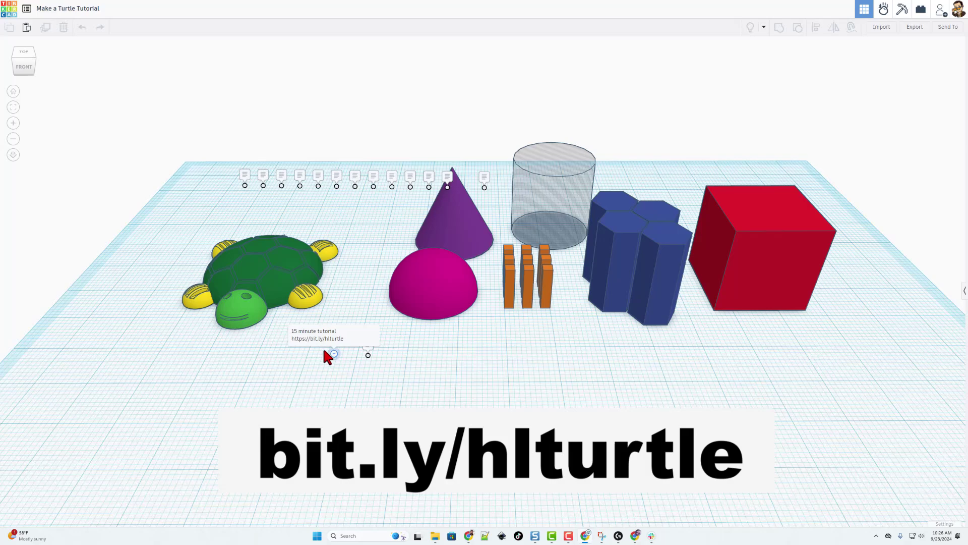
{"action": "right_click_drag", "start_coordinate": [499, 371], "coordinate": [182, 359]}
{"action": "left_click", "coordinate": [263, 306]}
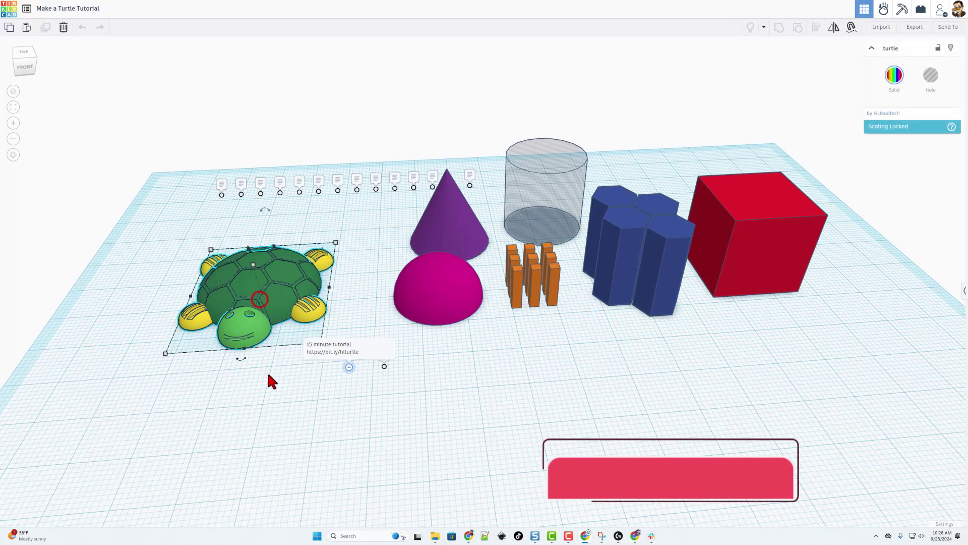
{"action": "right_click_drag", "start_coordinate": [270, 380], "coordinate": [239, 425]}
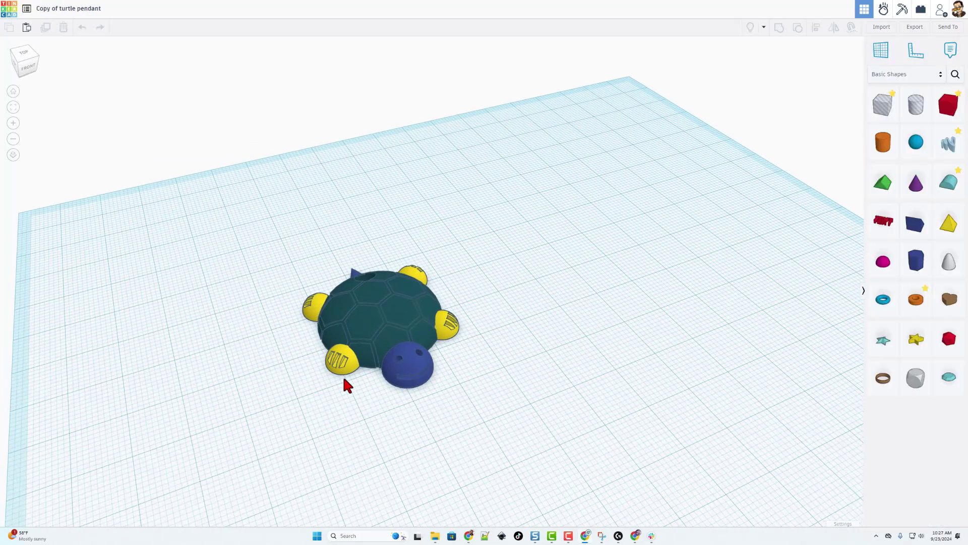
Ungroup the turtle pendant into its separate parts.
{"action": "scroll", "coordinate": [348, 385], "scroll_direction": "up", "scroll_amount": 5}
{"action": "right_click_drag", "start_coordinate": [474, 315], "coordinate": [370, 267]}
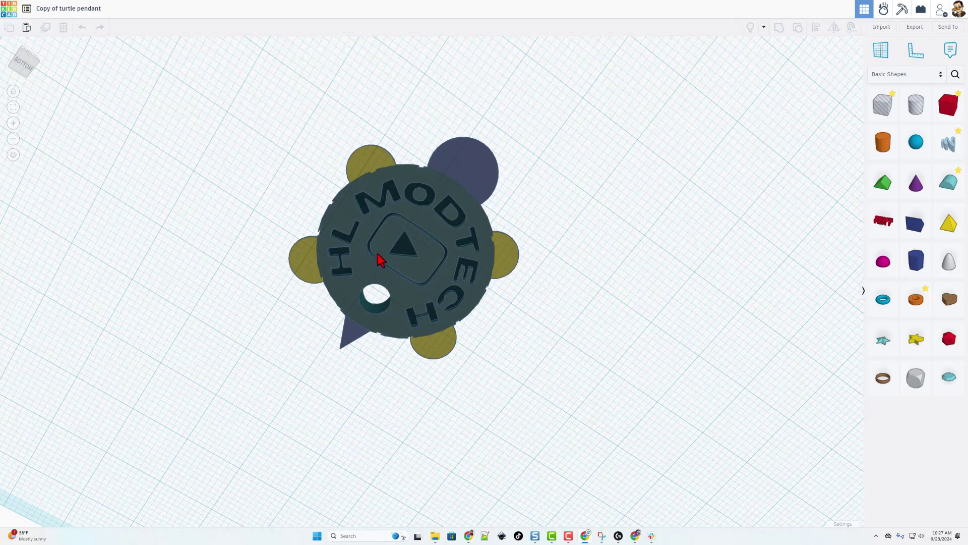
{"action": "right_click_drag", "start_coordinate": [398, 257], "coordinate": [432, 197]}
{"action": "left_click", "coordinate": [413, 214]}
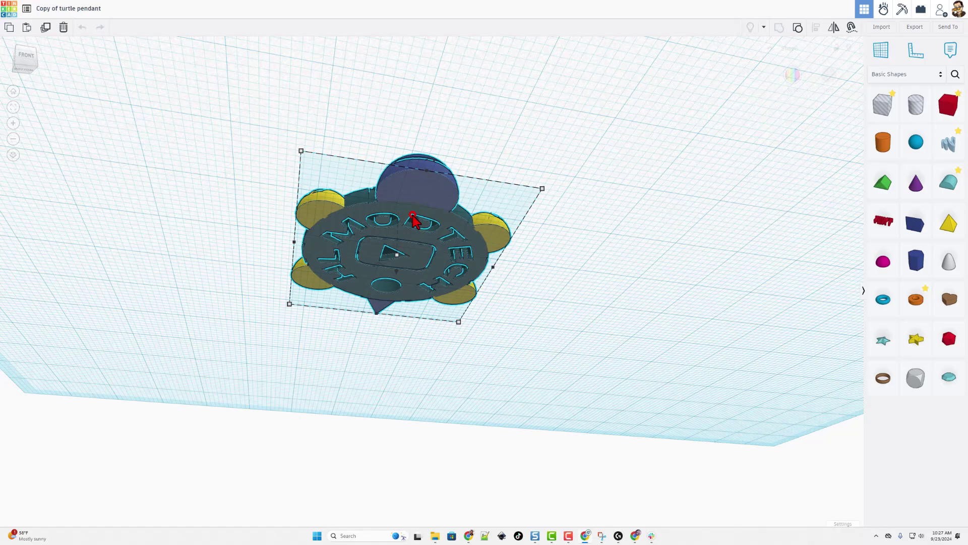
{"action": "left_click", "coordinate": [797, 28]}
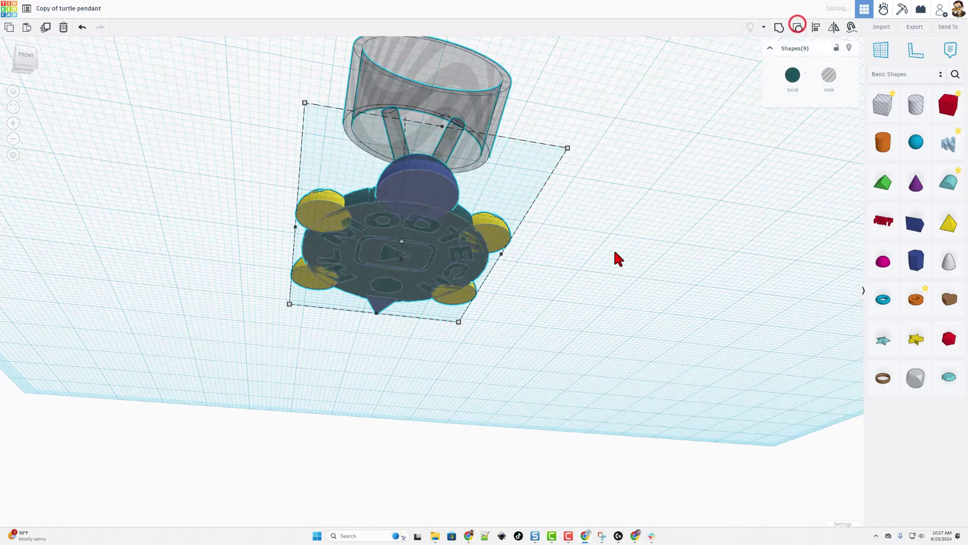
{"action": "left_click", "coordinate": [614, 251]}
{"action": "right_click_drag", "start_coordinate": [515, 119], "coordinate": [420, 244]}
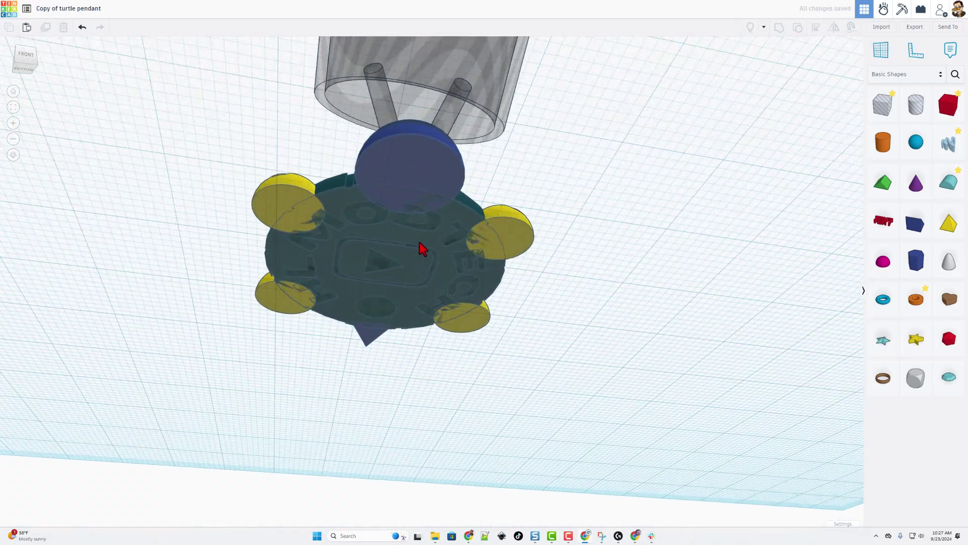
Hide the turtle's shell body and inspect the exposed lettering and logo shapes.
{"action": "left_click", "coordinate": [462, 212]}
{"action": "left_click", "coordinate": [850, 47]}
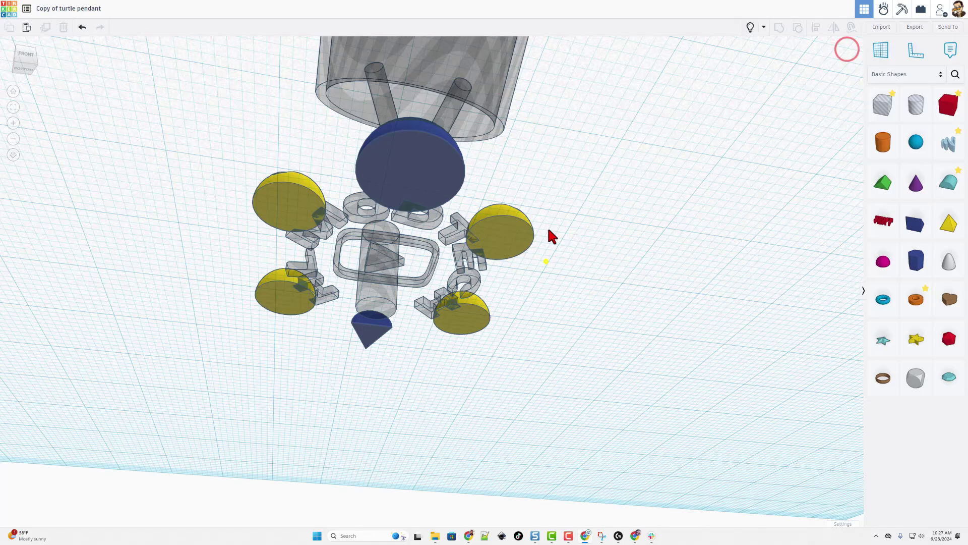
{"action": "right_click_drag", "start_coordinate": [547, 259], "coordinate": [290, 277]}
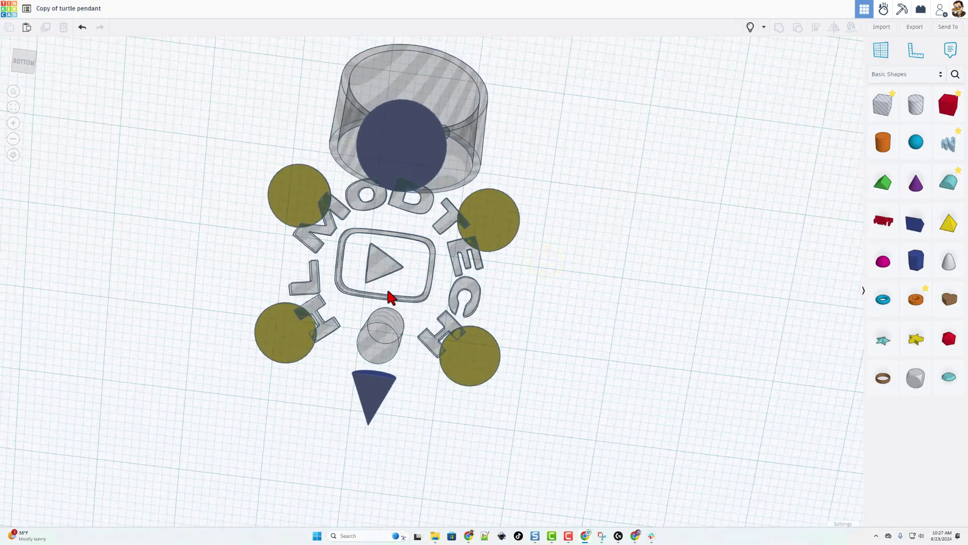
{"action": "right_click_drag", "start_coordinate": [389, 343], "coordinate": [449, 330]}
{"action": "right_click_drag", "start_coordinate": [570, 258], "coordinate": [367, 137]}
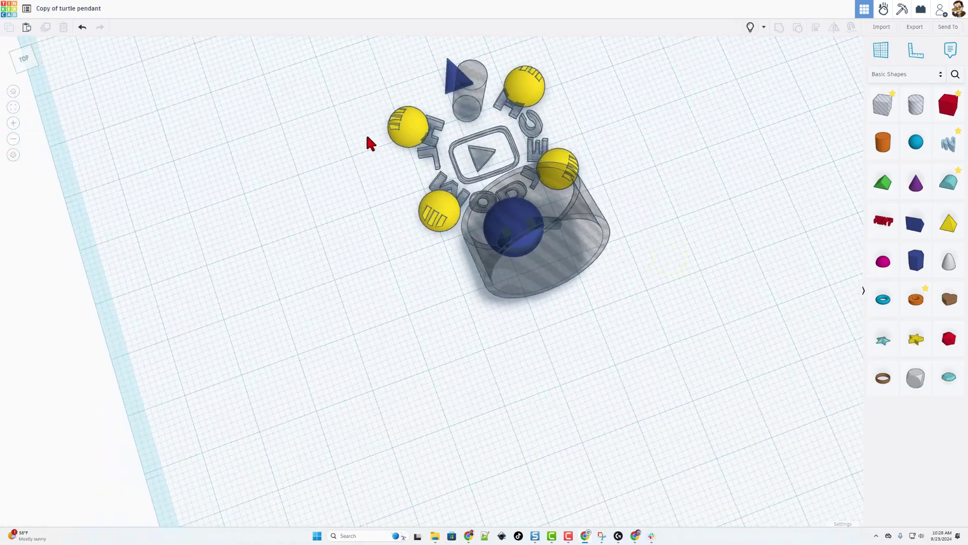
Show all shapes, then duplicate the nine turtle parts and nudge the copy to the right.
{"action": "left_click", "coordinate": [750, 27]}
{"action": "right_click_drag", "start_coordinate": [616, 217], "coordinate": [410, 188]}
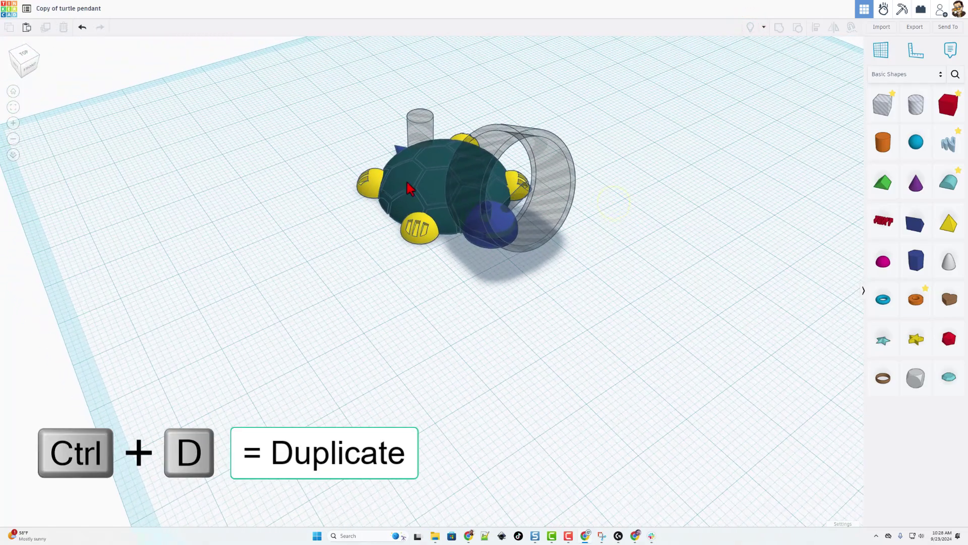
{"action": "left_click_drag", "start_coordinate": [334, 113], "coordinate": [562, 285]}
{"action": "right_click_drag", "start_coordinate": [562, 285], "coordinate": [521, 301]}
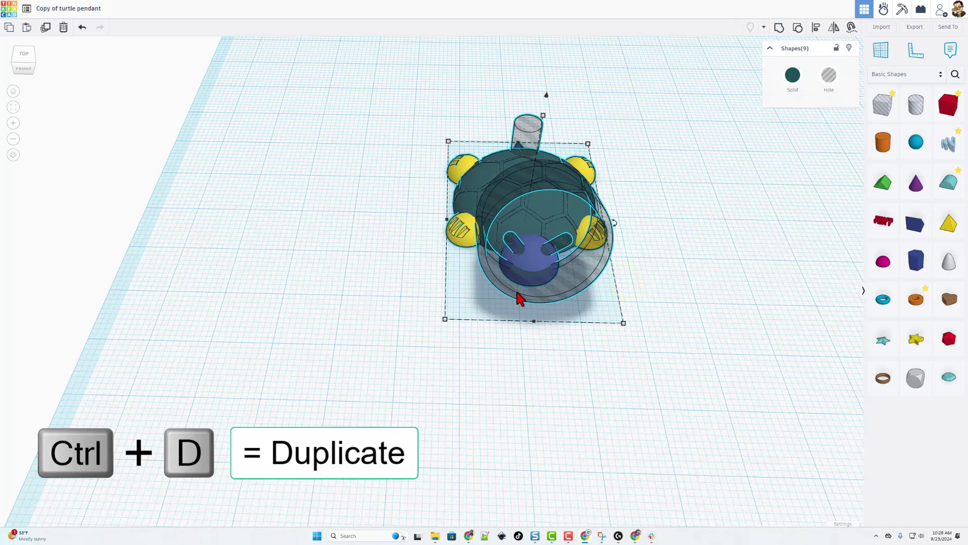
{"action": "key", "text": "ctrl+d"}
{"action": "key", "text": "shift+Right"}
{"action": "key", "text": "shift+Right"}
{"action": "key", "text": "shift+Right"}
{"action": "key", "text": "shift+Right"}
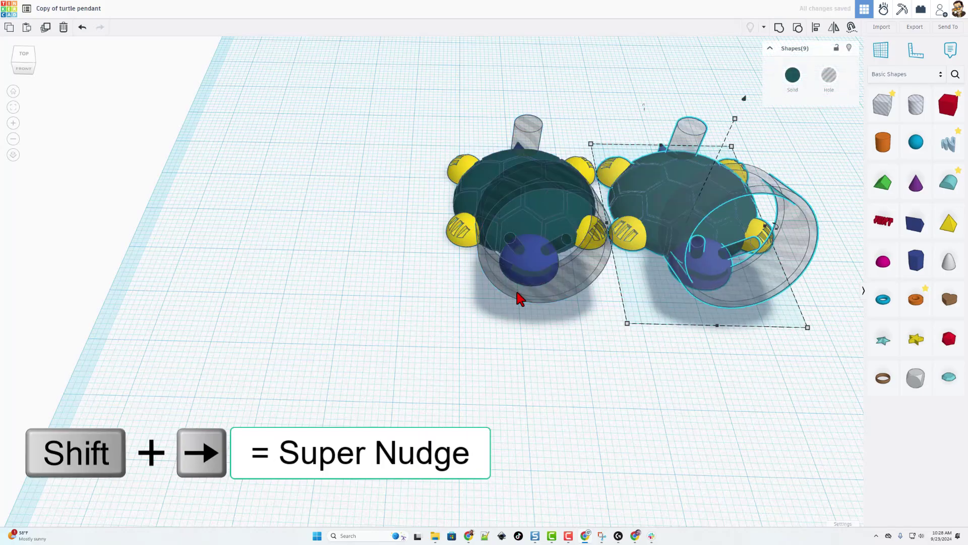
{"action": "key", "text": "shift+Right"}
{"action": "key", "text": "shift+Right"}
{"action": "key", "text": "shift+Right"}
{"action": "key", "text": "shift+Right"}
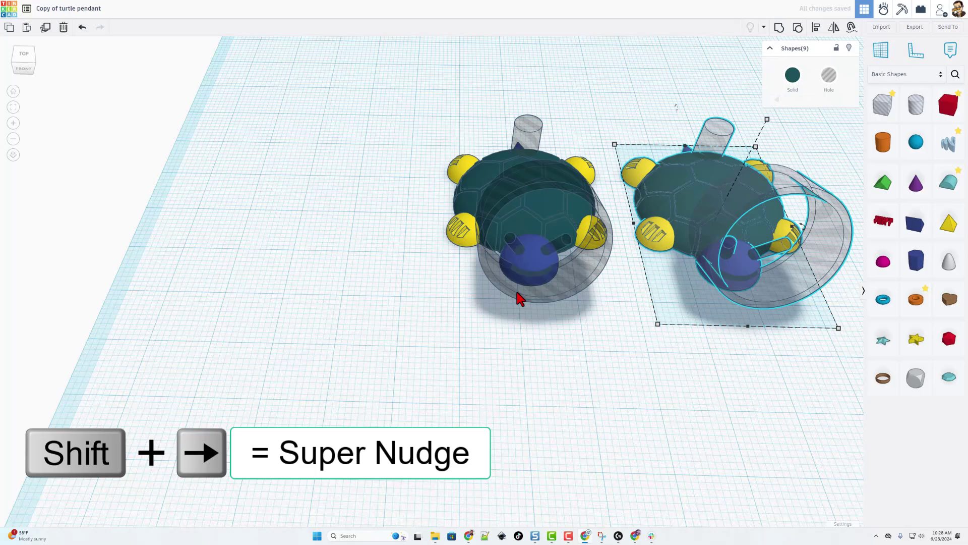
Hide the copy's shell and delete its lettering and logo parts.
{"action": "right_click_drag", "start_coordinate": [536, 355], "coordinate": [620, 347]}
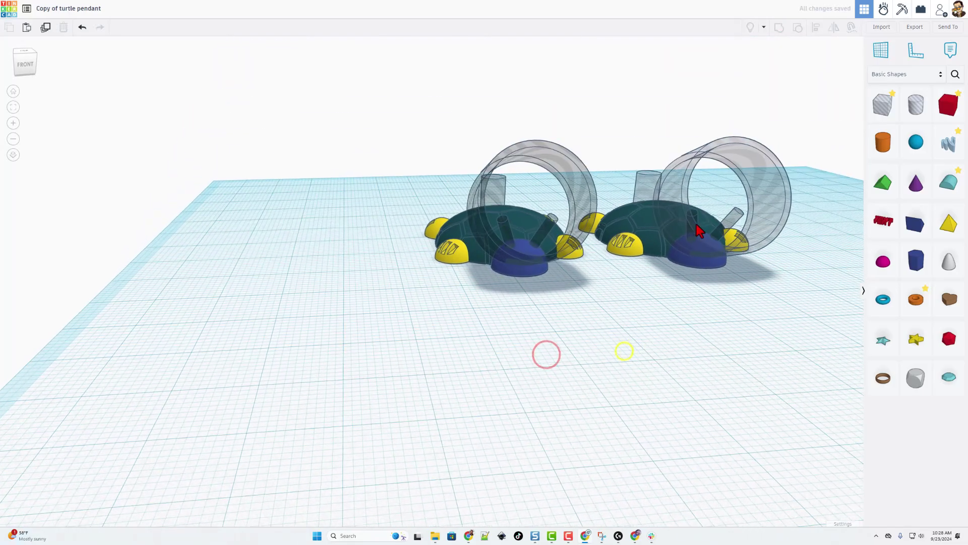
{"action": "mouse_move", "coordinate": [702, 295]}
{"action": "right_mouse_down"}
{"action": "mouse_move", "coordinate": [681, 316]}
{"action": "mouse_move", "coordinate": [684, 227]}
{"action": "mouse_move", "coordinate": [688, 289]}
{"action": "right_mouse_up"}
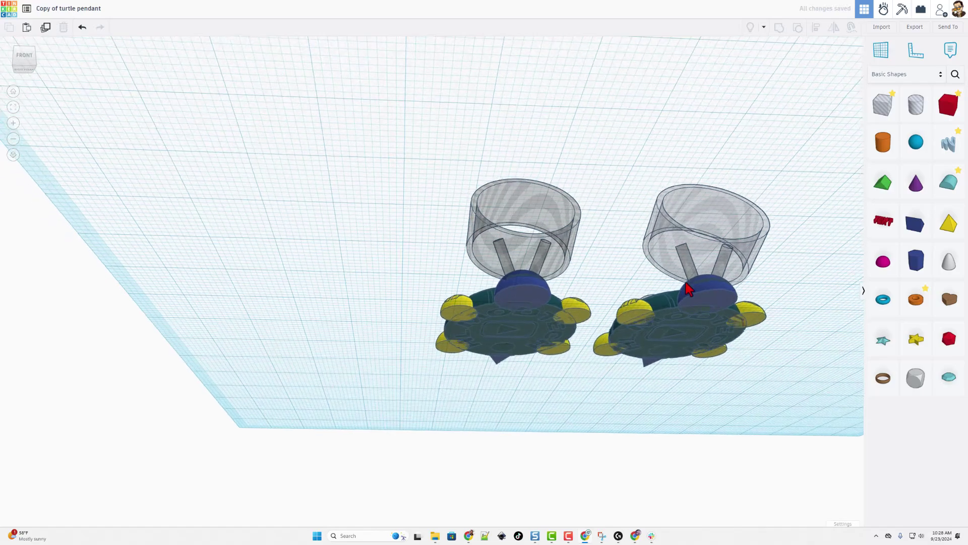
{"action": "left_click", "coordinate": [674, 327]}
{"action": "right_click_drag", "start_coordinate": [675, 327], "coordinate": [709, 441]}
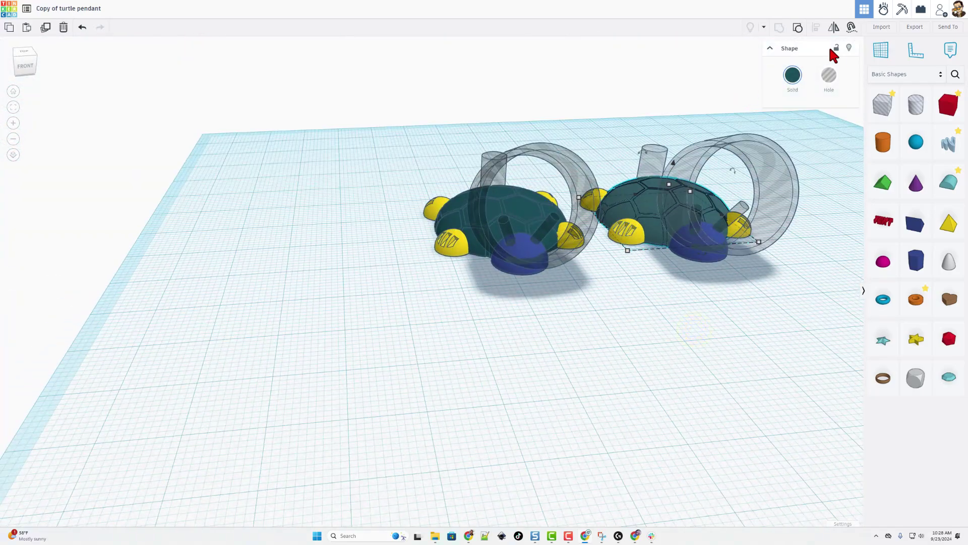
{"action": "left_click", "coordinate": [849, 48]}
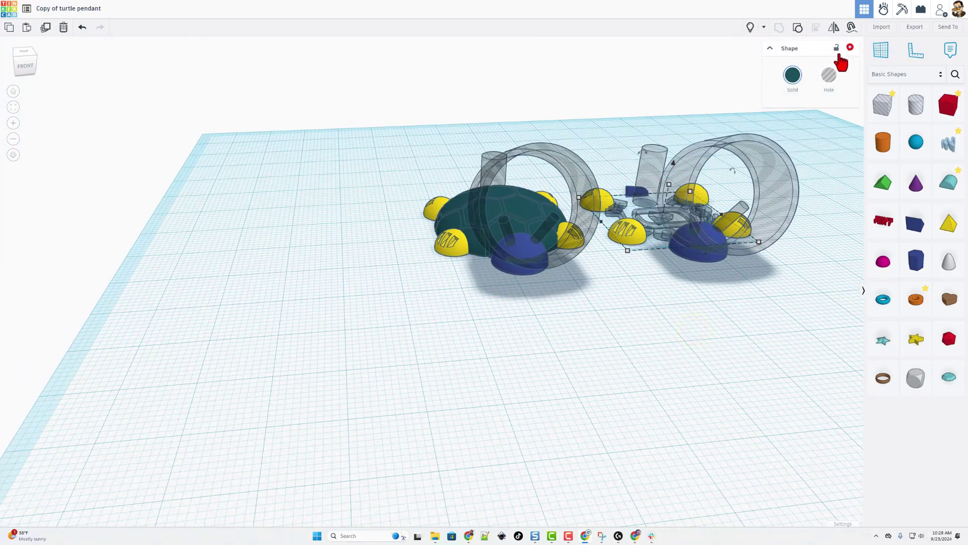
{"action": "left_click", "coordinate": [660, 244]}
{"action": "key", "text": "Delete"}
Place a text shape below the turtles and change its text to 'Tim'.
{"action": "right_click_drag", "start_coordinate": [659, 235], "coordinate": [835, 246]}
{"action": "left_click_drag", "start_coordinate": [883, 232], "coordinate": [610, 381]}
{"action": "left_click", "coordinate": [805, 118]}
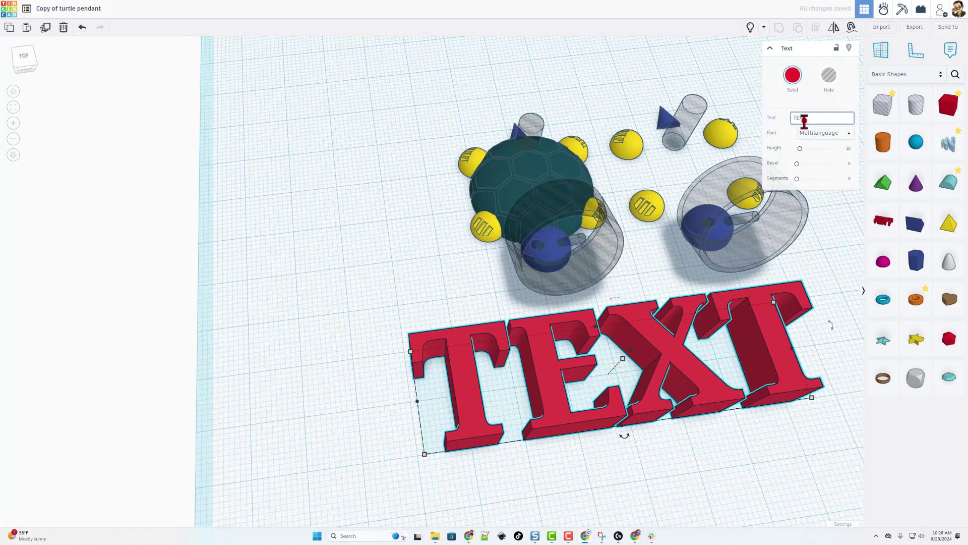
{"action": "double_click", "coordinate": [803, 120]}
{"action": "type", "text": "MDH"}
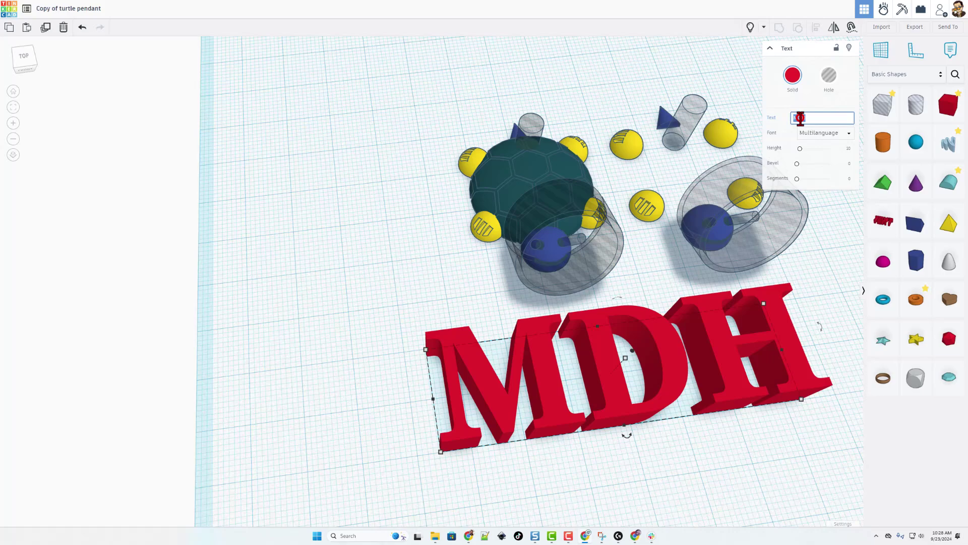
{"action": "double_click", "coordinate": [800, 118]}
{"action": "type", "text": "Tim"}
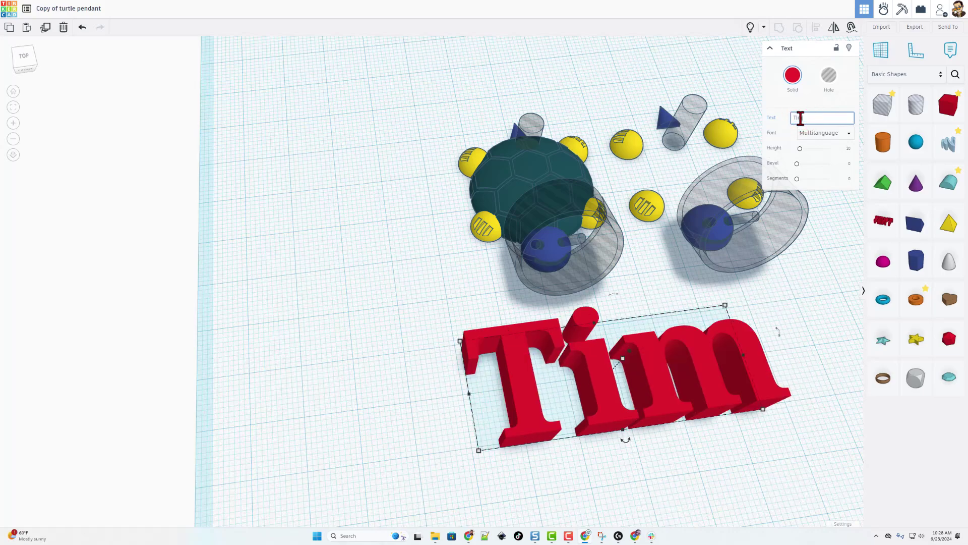
Make the Tim text a Sans-font hole and scale it down to about 24.15 by 11.23.
{"action": "left_click", "coordinate": [832, 81]}
{"action": "left_click", "coordinate": [822, 133]}
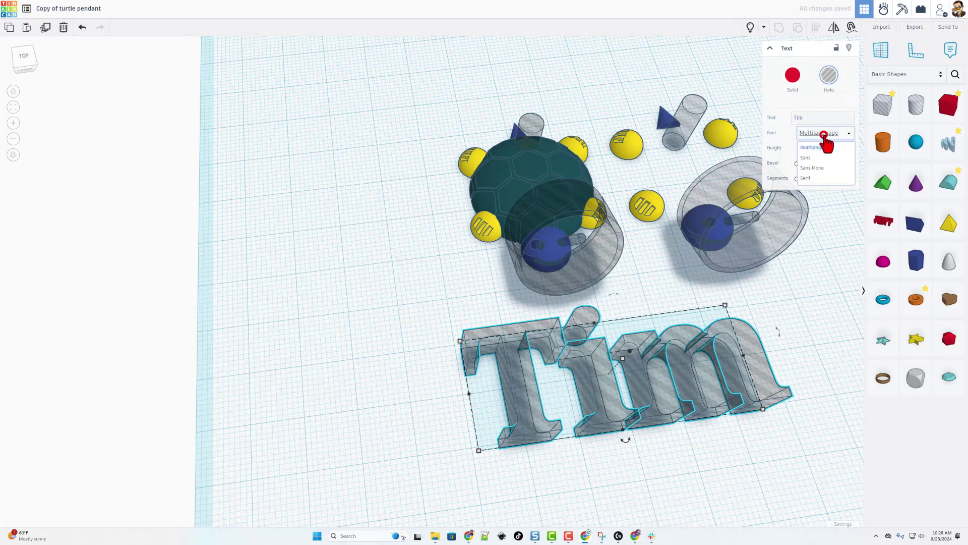
{"action": "left_click", "coordinate": [819, 159]}
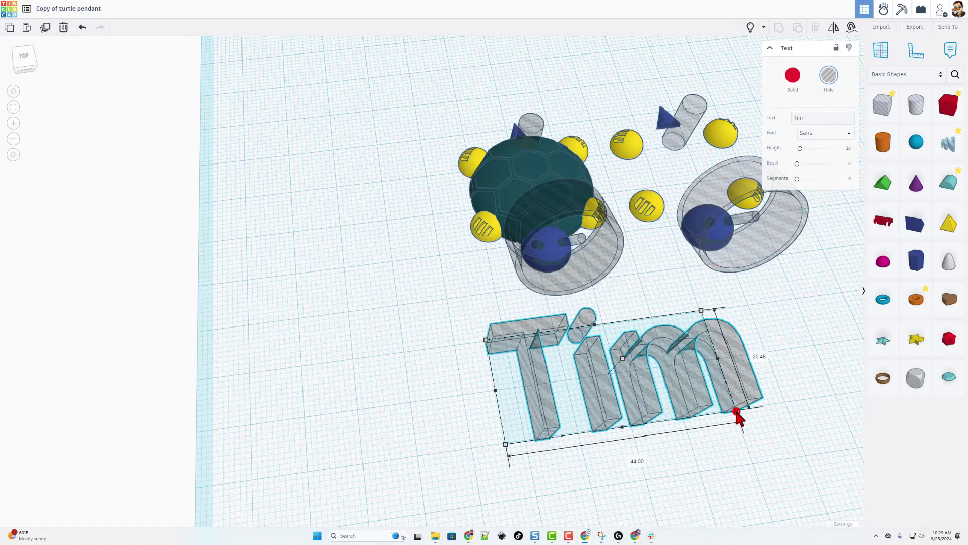
{"action": "left_click_drag", "start_coordinate": [737, 417], "coordinate": [661, 380]}
{"action": "left_click", "coordinate": [505, 235]}
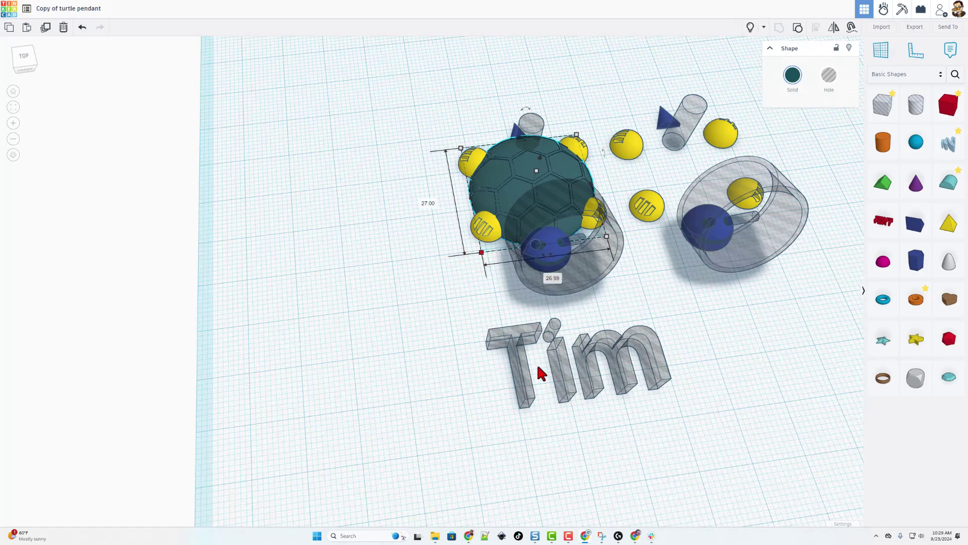
{"action": "left_click", "coordinate": [529, 384]}
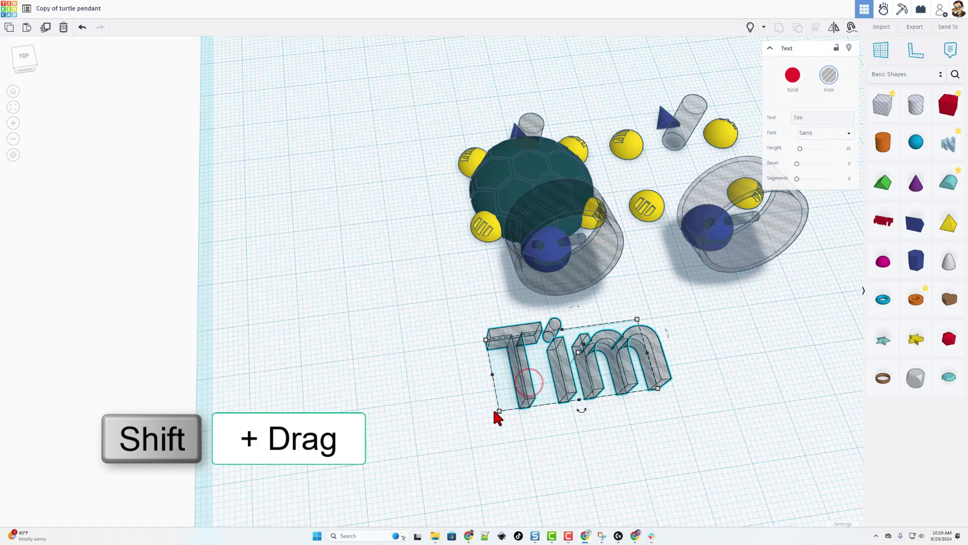
{"action": "left_click_drag", "start_coordinate": [496, 413], "coordinate": [546, 393], "text": "shift"}
Show the right turtle's shell again and centre the Tim text on it with the Align tool (L).
{"action": "left_click", "coordinate": [637, 402]}
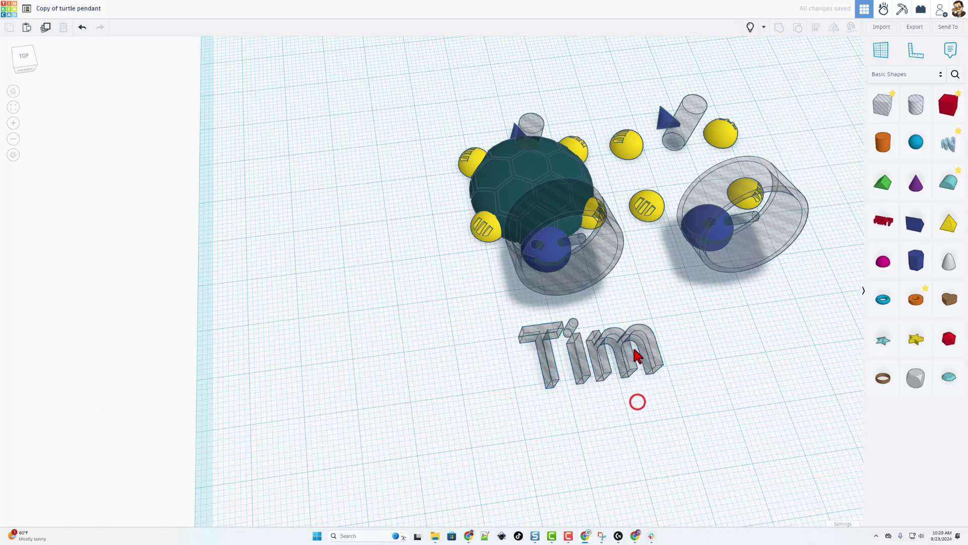
{"action": "left_click", "coordinate": [751, 27]}
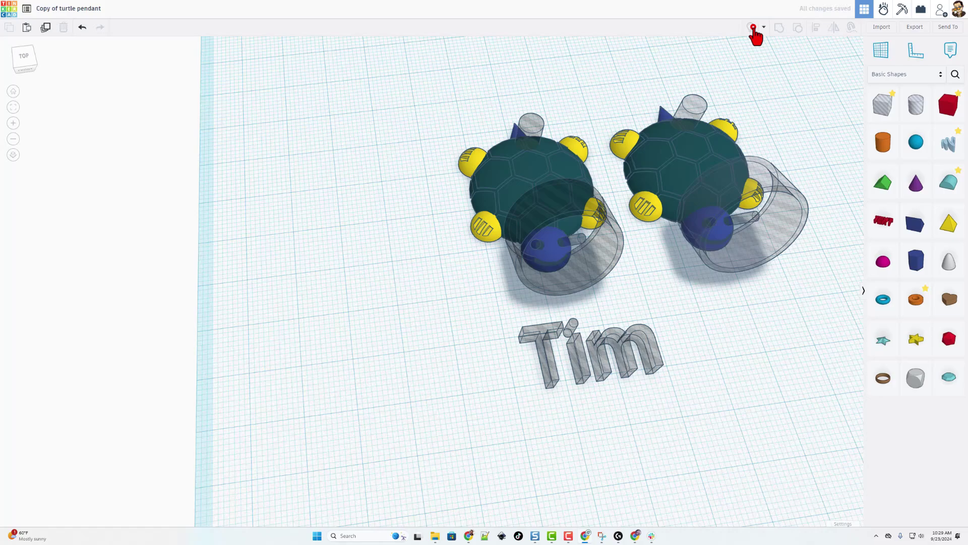
{"action": "left_click", "coordinate": [658, 364], "text": "shift"}
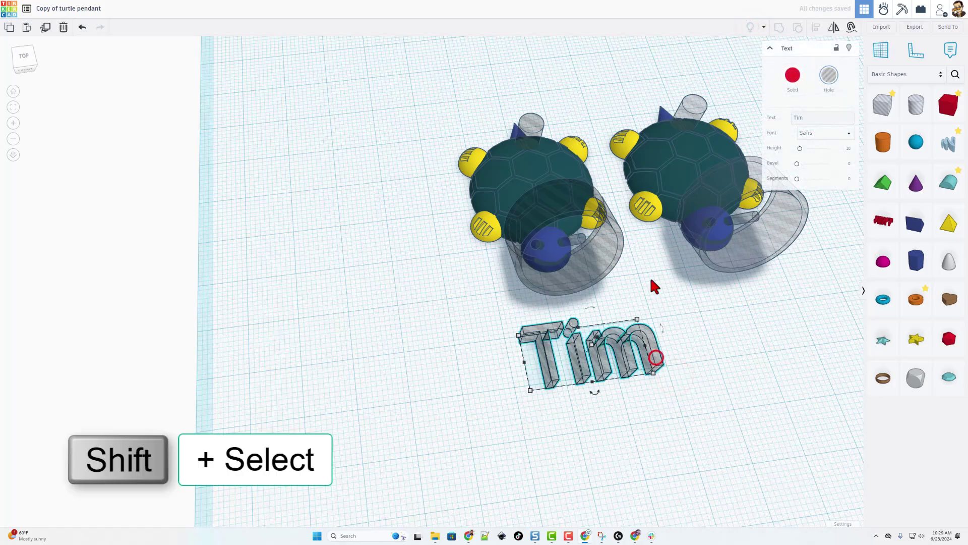
{"action": "left_click", "coordinate": [697, 165], "text": "shift"}
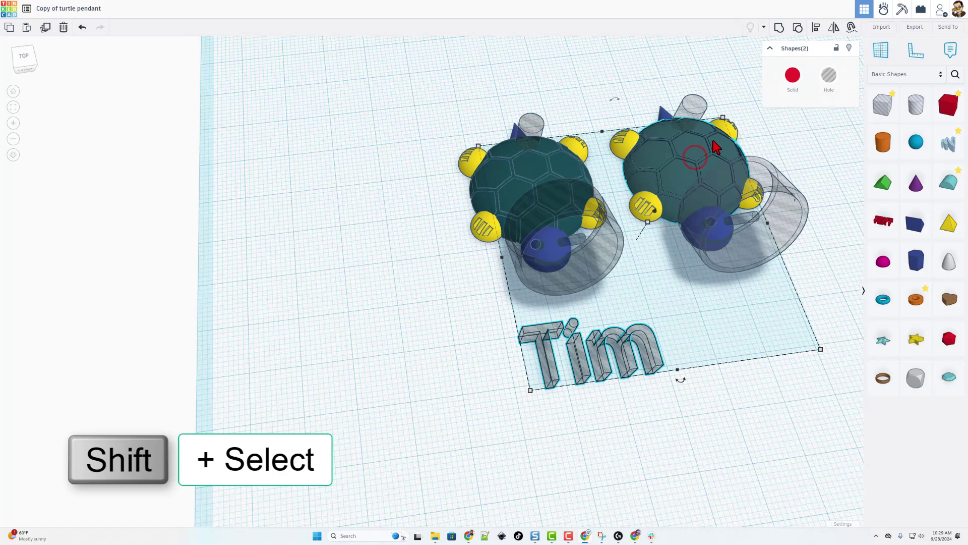
{"action": "key", "text": "l"}
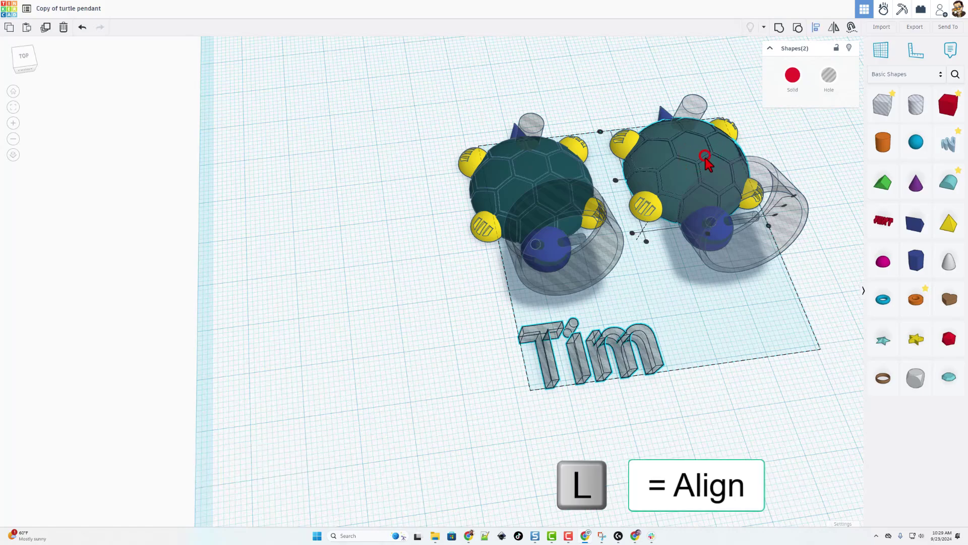
{"action": "left_click", "coordinate": [615, 180]}
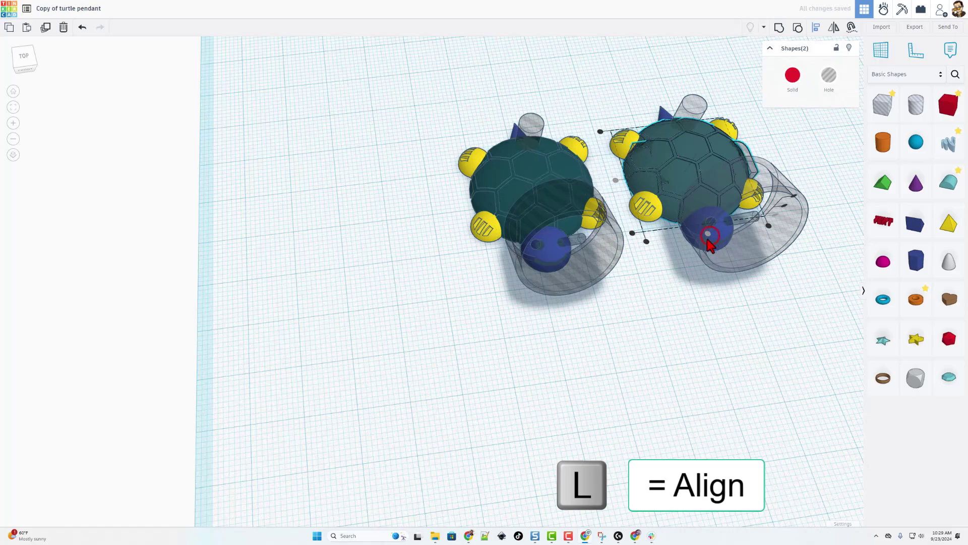
{"action": "left_click", "coordinate": [683, 300]}
{"action": "right_click_drag", "start_coordinate": [707, 323], "coordinate": [739, 262]}
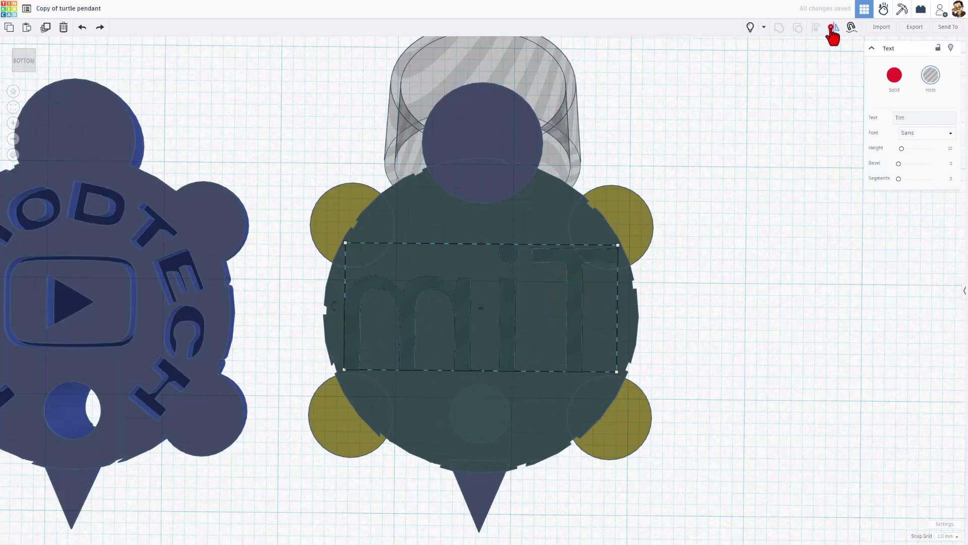
Mirror the Tim text and set the snap grid to 0.1 mm.
{"action": "left_click", "coordinate": [491, 239]}
{"action": "left_click", "coordinate": [669, 303]}
{"action": "left_click", "coordinate": [599, 307]}
{"action": "left_click_drag", "start_coordinate": [607, 305], "coordinate": [608, 309]}
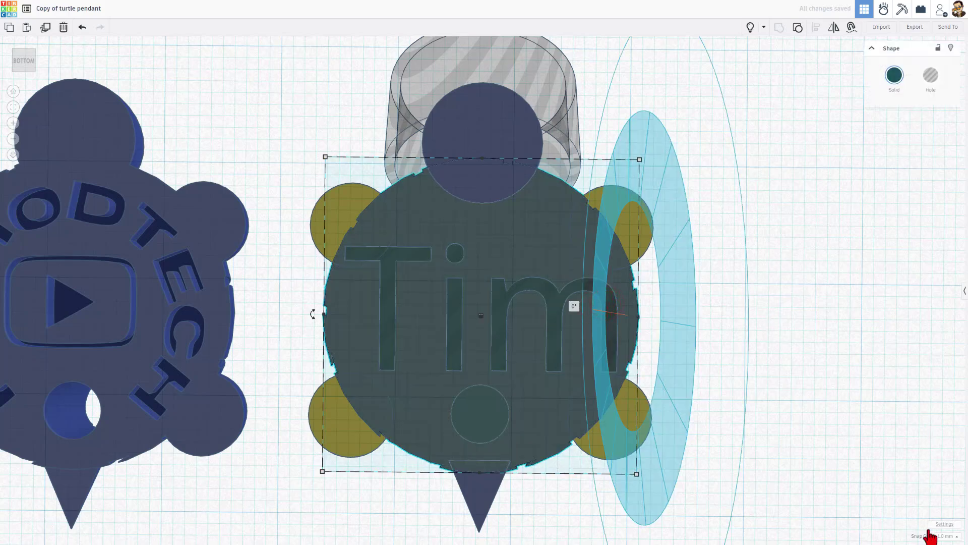
{"action": "left_click", "coordinate": [946, 537]}
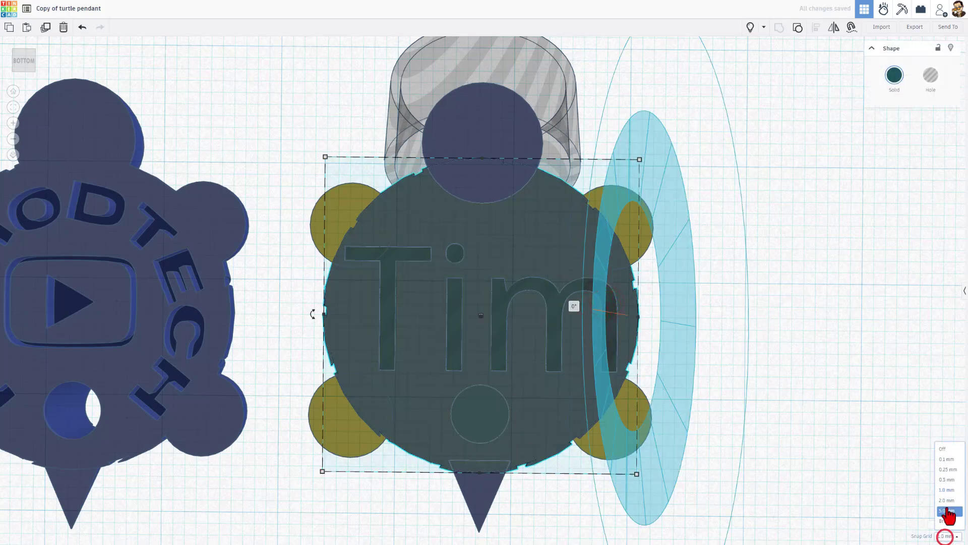
{"action": "left_click", "coordinate": [949, 461]}
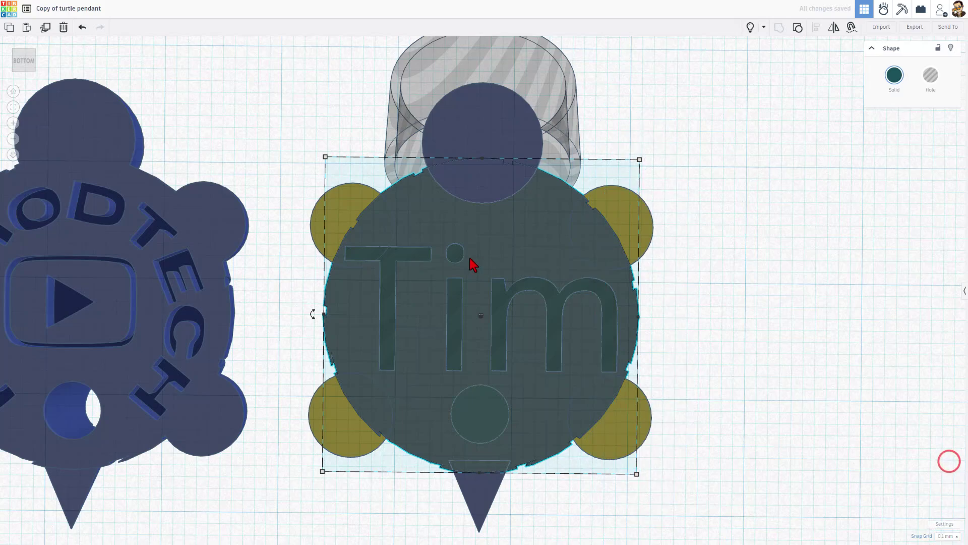
Resize Tim about its centre to roughly 21.8 by 10.1 and select the turtle body.
{"action": "left_click", "coordinate": [361, 259]}
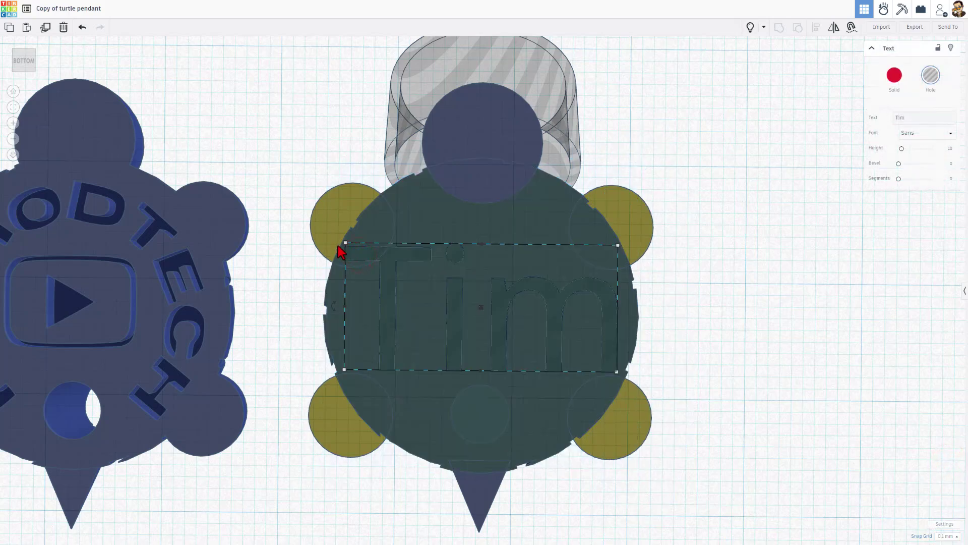
{"action": "mouse_move", "coordinate": [345, 243]}
{"action": "left_mouse_down", "text": "alt+shift"}
{"action": "mouse_move", "coordinate": [363, 255]}
{"action": "mouse_move", "coordinate": [355, 247]}
{"action": "left_mouse_up", "text": "alt+shift"}
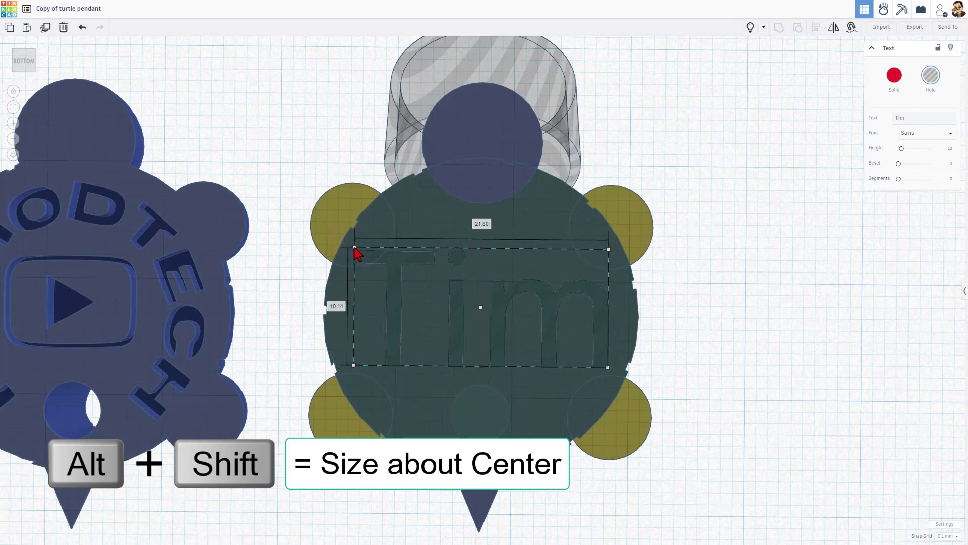
{"action": "left_click", "coordinate": [678, 280]}
{"action": "mouse_move", "coordinate": [641, 309]}
{"action": "right_mouse_down"}
{"action": "mouse_move", "coordinate": [683, 309]}
{"action": "mouse_move", "coordinate": [653, 309]}
{"action": "right_mouse_up"}
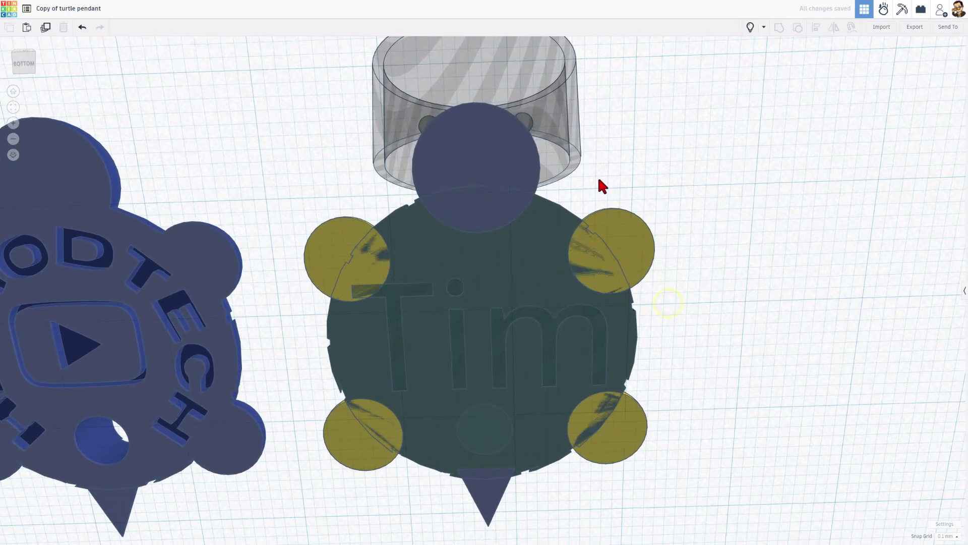
{"action": "left_click", "coordinate": [540, 222]}
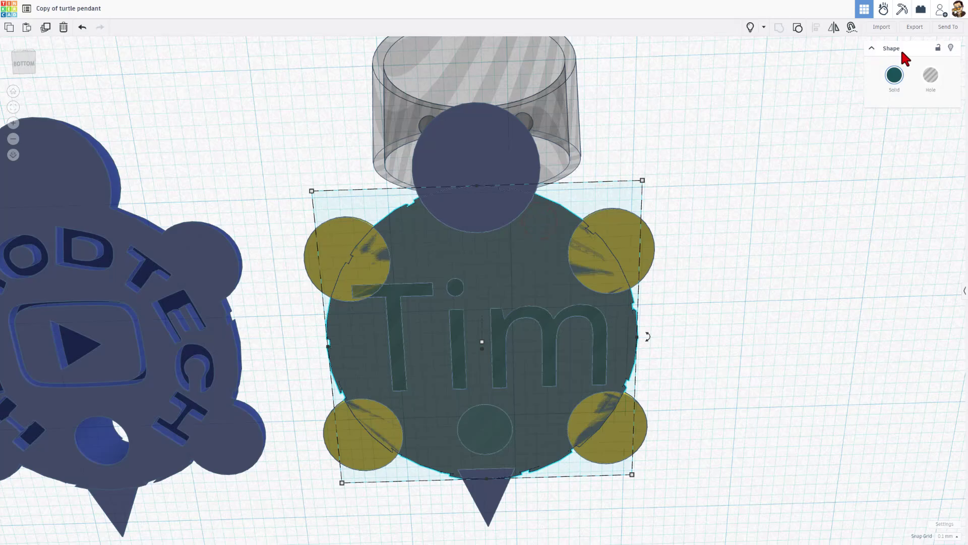
Hide the turtle body to check the Tim text's position, then show all shapes again.
{"action": "left_click", "coordinate": [951, 48]}
{"action": "right_click_drag", "start_coordinate": [753, 134], "coordinate": [462, 343]}
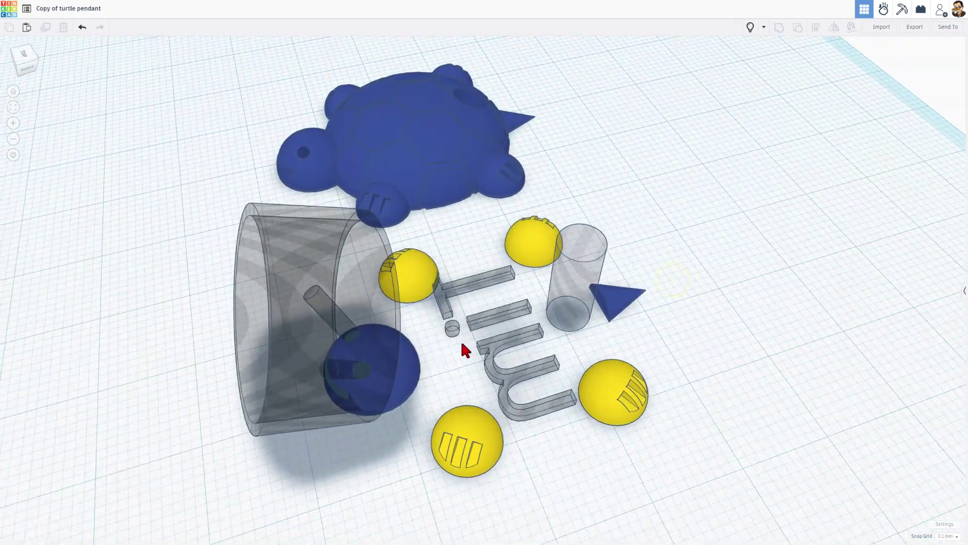
{"action": "left_click", "coordinate": [488, 349]}
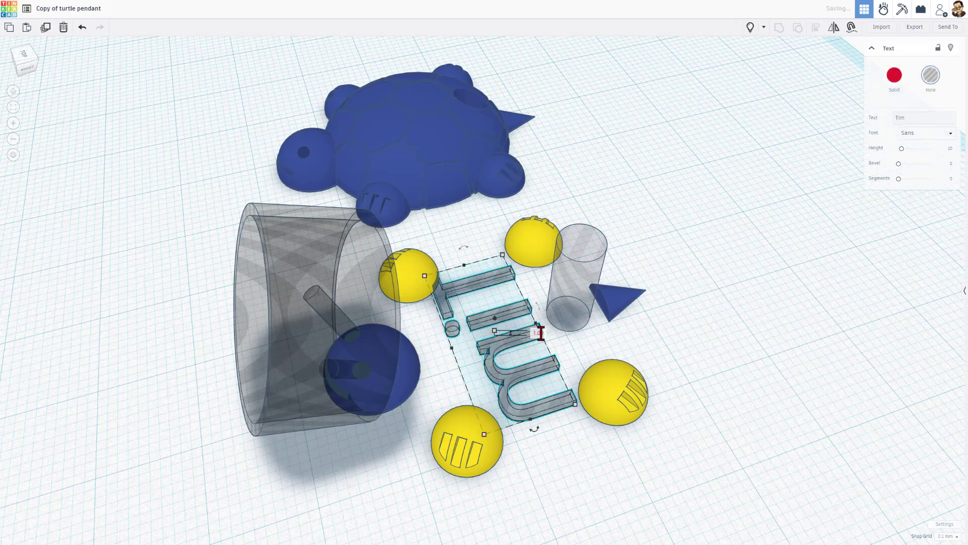
{"action": "right_click_drag", "start_coordinate": [541, 333], "coordinate": [616, 320]}
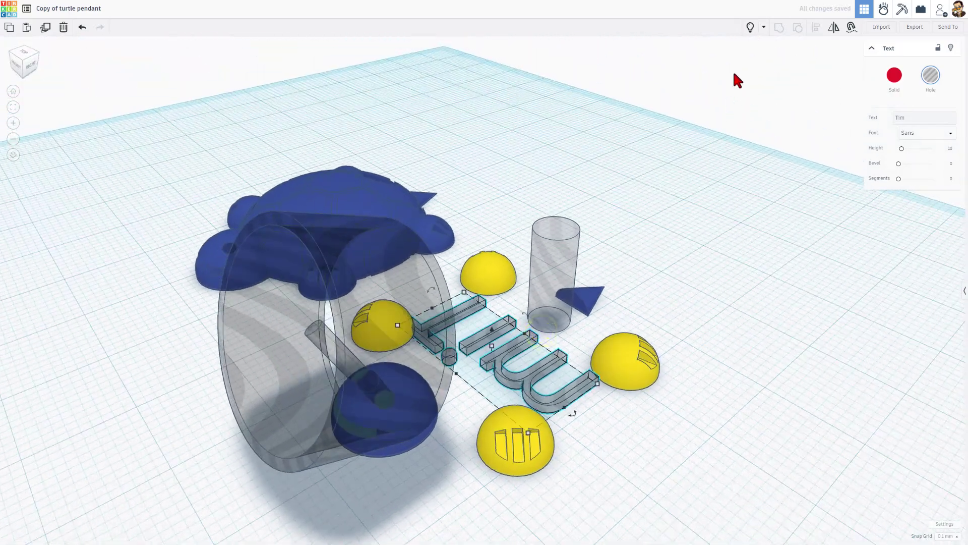
{"action": "right_click_drag", "start_coordinate": [772, 86], "coordinate": [742, 39]}
{"action": "left_click", "coordinate": [751, 27]}
{"action": "right_click_drag", "start_coordinate": [721, 127], "coordinate": [464, 264]}
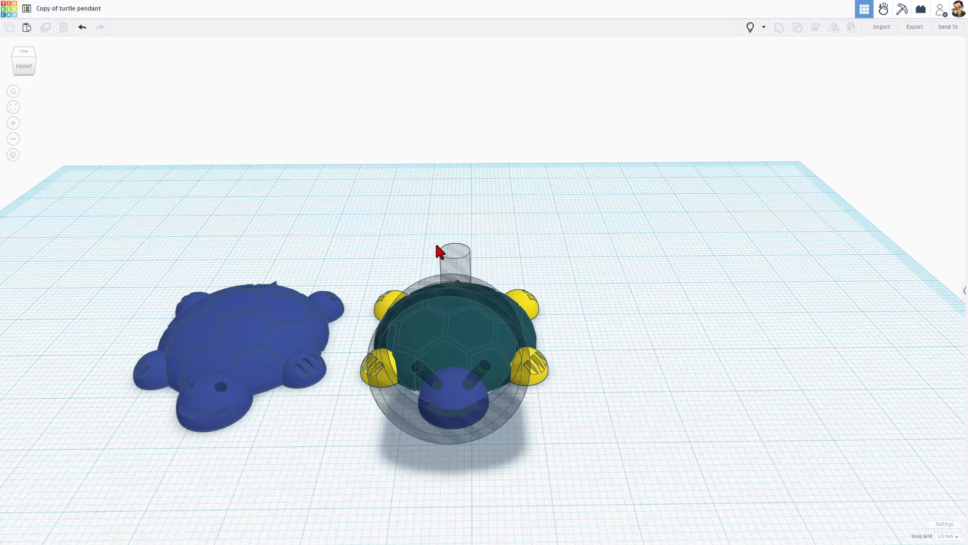
Group all the right turtle's parts with Ctrl+G and inspect its top and underside.
{"action": "left_click_drag", "start_coordinate": [379, 250], "coordinate": [523, 424]}
{"action": "key", "text": "ctrl+g"}
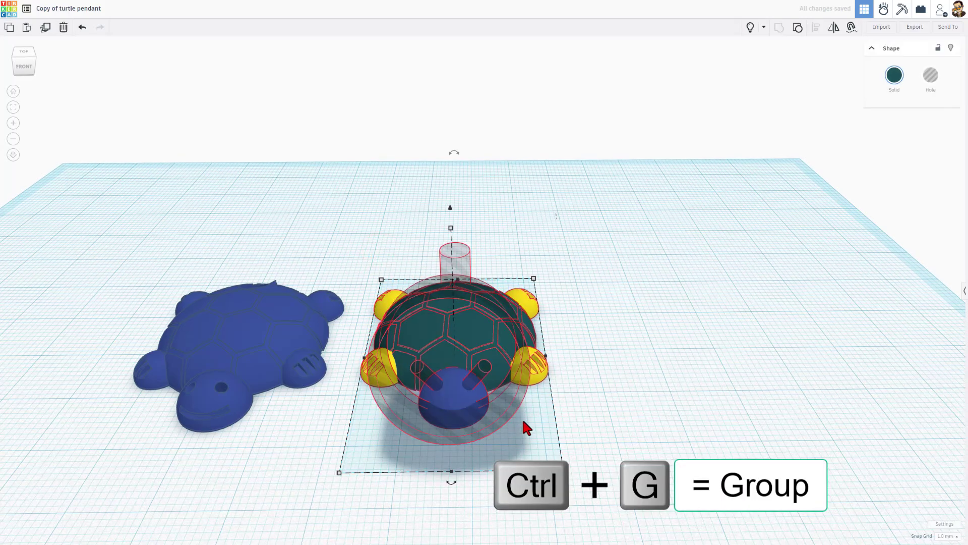
{"action": "right_click_drag", "start_coordinate": [522, 417], "coordinate": [489, 450]}
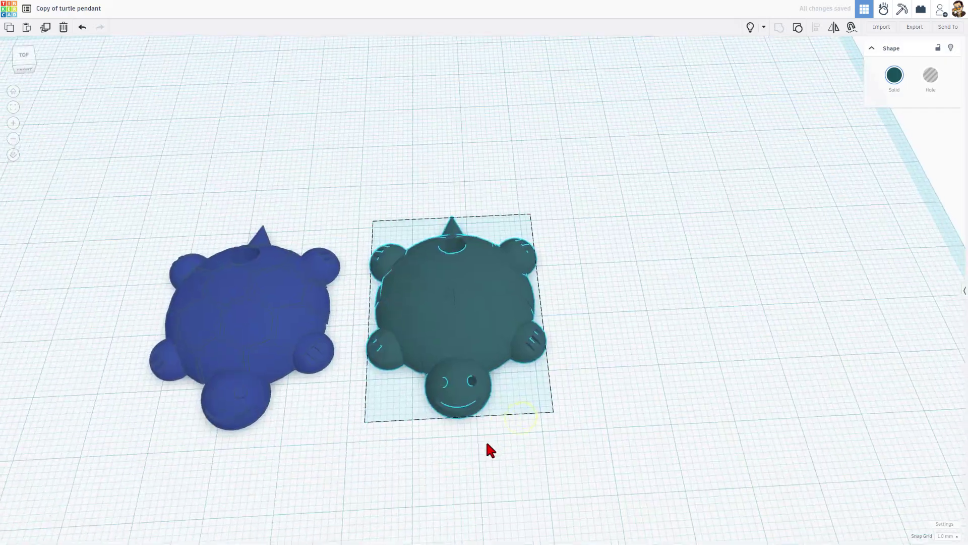
{"action": "scroll", "coordinate": [460, 339], "scroll_direction": "up", "scroll_amount": 5}
{"action": "right_click_drag", "start_coordinate": [456, 387], "coordinate": [454, 257]}
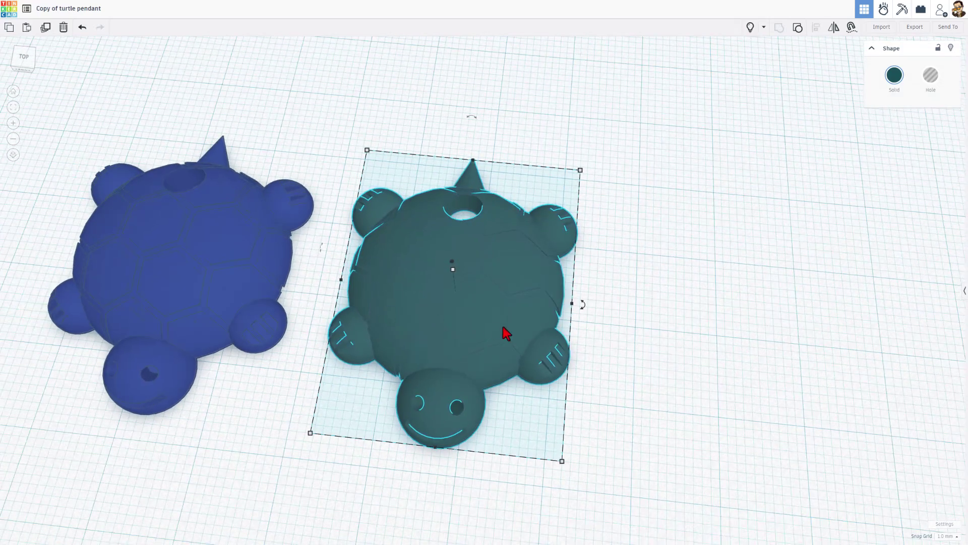
{"action": "right_click_drag", "start_coordinate": [475, 321], "coordinate": [494, 336]}
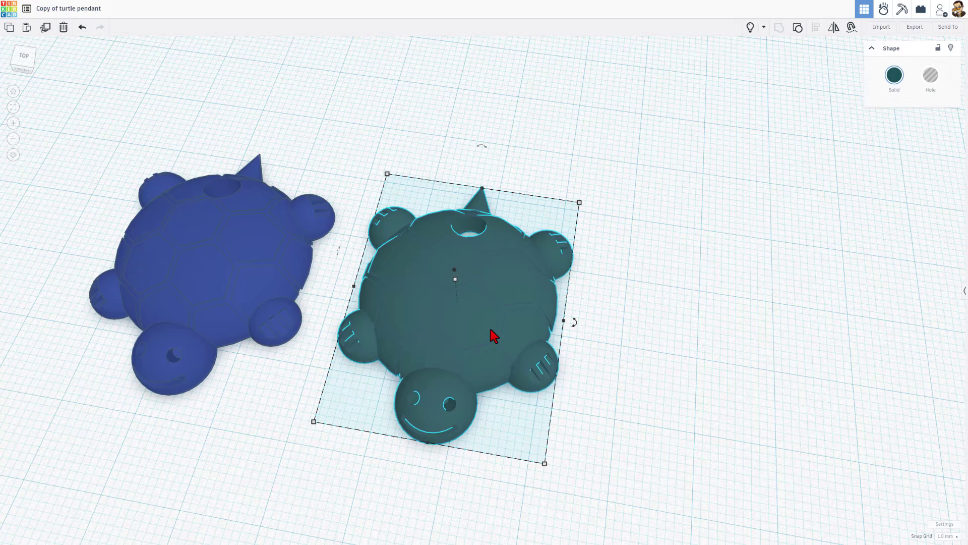
Export the selected grouped turtle as .STL, editing the file name before saving it.
{"action": "left_click", "coordinate": [908, 28]}
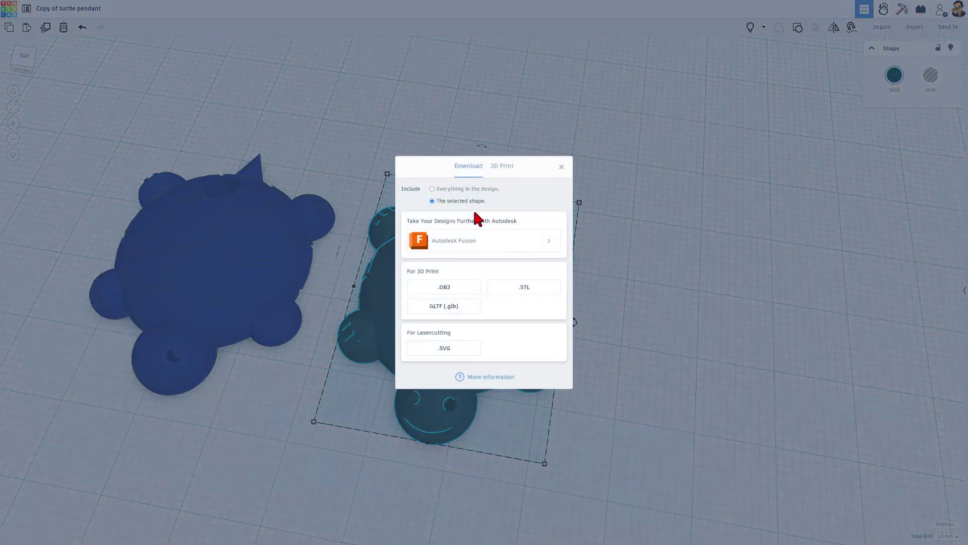
{"action": "left_click", "coordinate": [512, 290]}
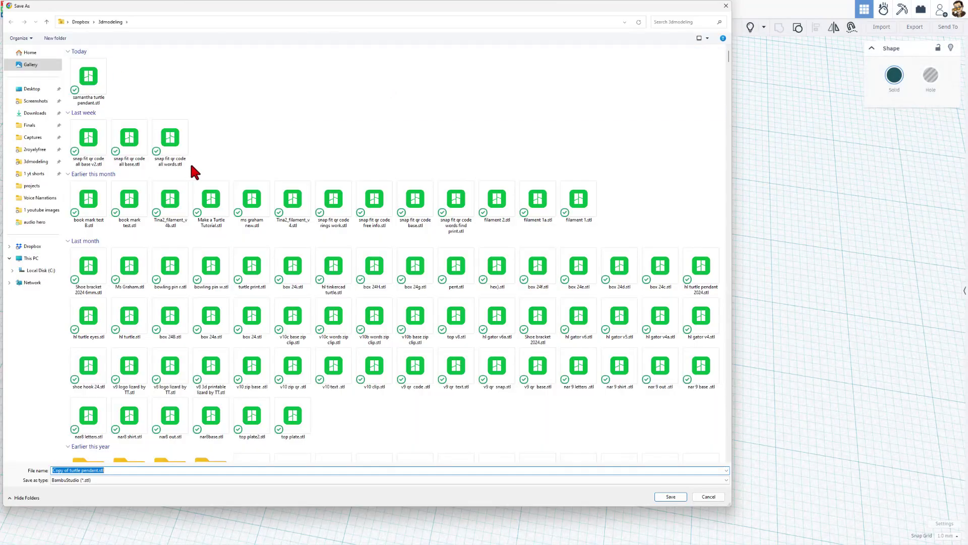
{"action": "left_click", "coordinate": [64, 470]}
{"action": "left_click", "coordinate": [66, 471]}
{"action": "type", "text": "t"}
{"action": "type", "text": "g"}
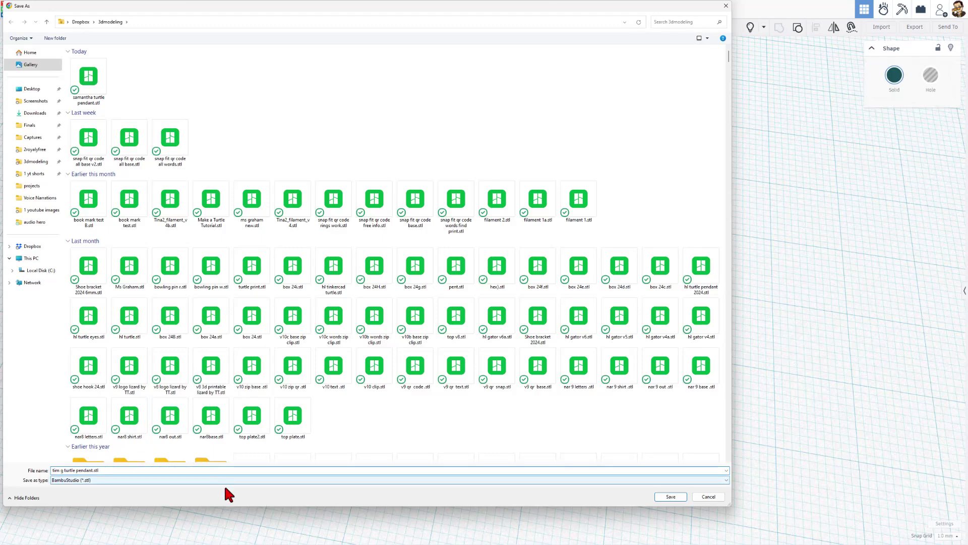
{"action": "left_click", "coordinate": [665, 497]}
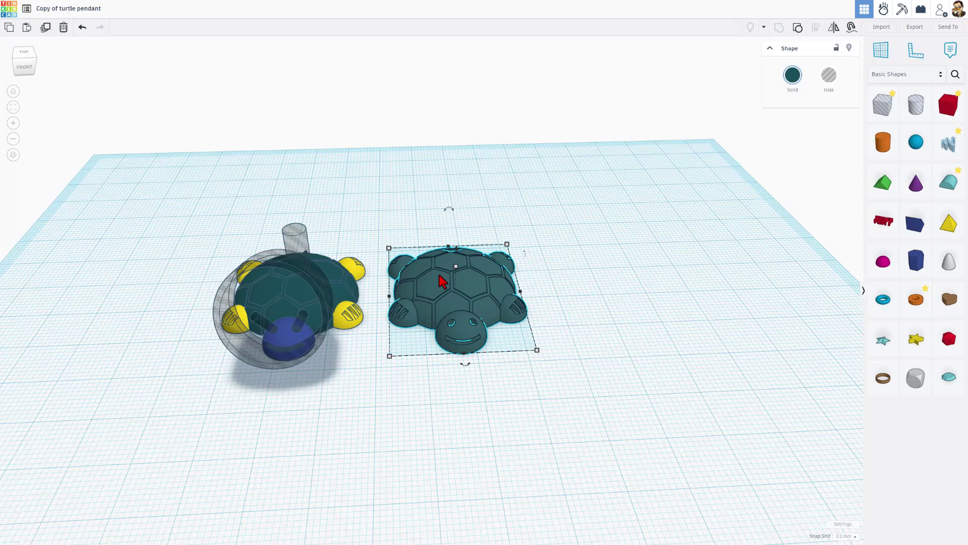
Duplicate the grouped turtle and move the copy to the right.
{"action": "key", "text": "ctrl+d"}
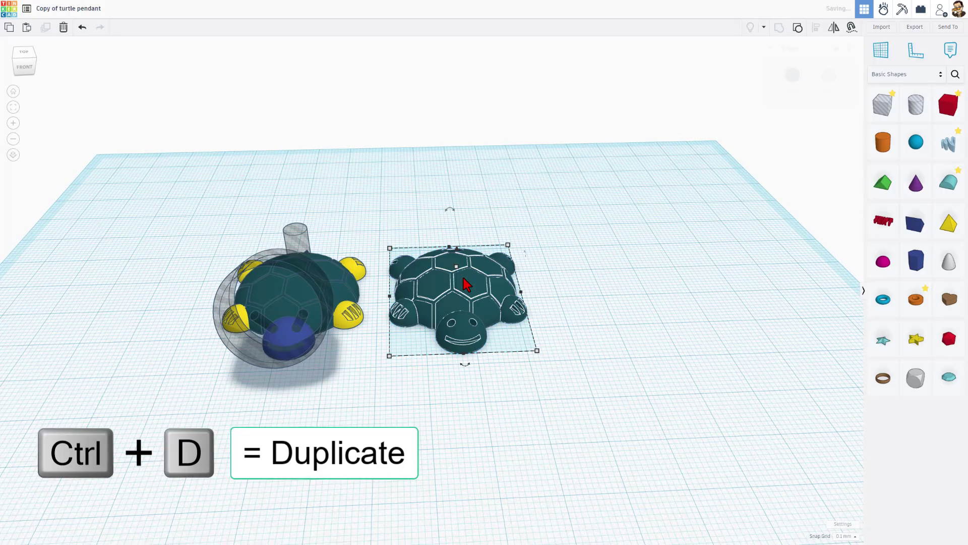
{"action": "key", "text": "shift+Right"}
{"action": "key", "text": "shift+Right"}
{"action": "key", "text": "shift+Right"}
{"action": "key", "text": "shift+Right"}
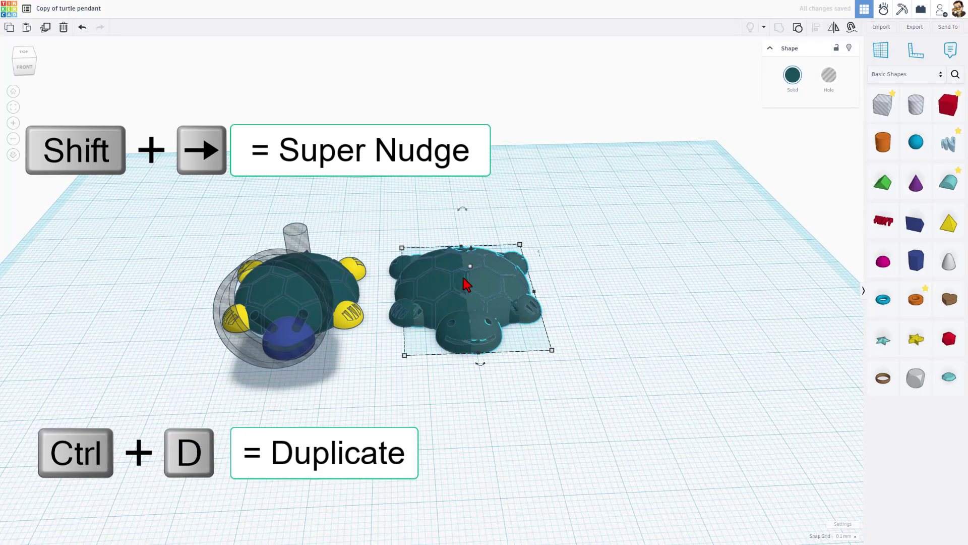
{"action": "key", "text": "shift+Right"}
{"action": "key", "text": "shift+Right"}
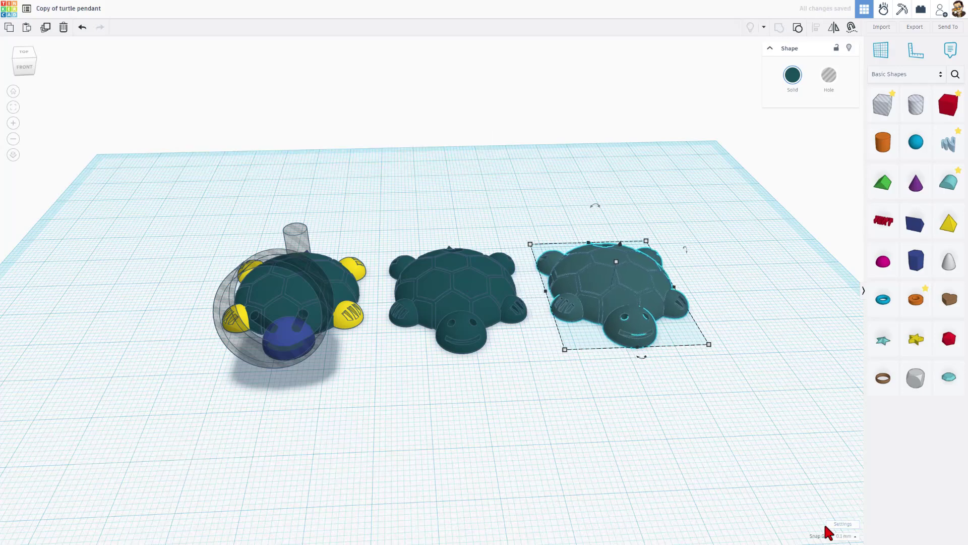
{"action": "left_click", "coordinate": [694, 418]}
{"action": "left_click", "coordinate": [646, 289]}
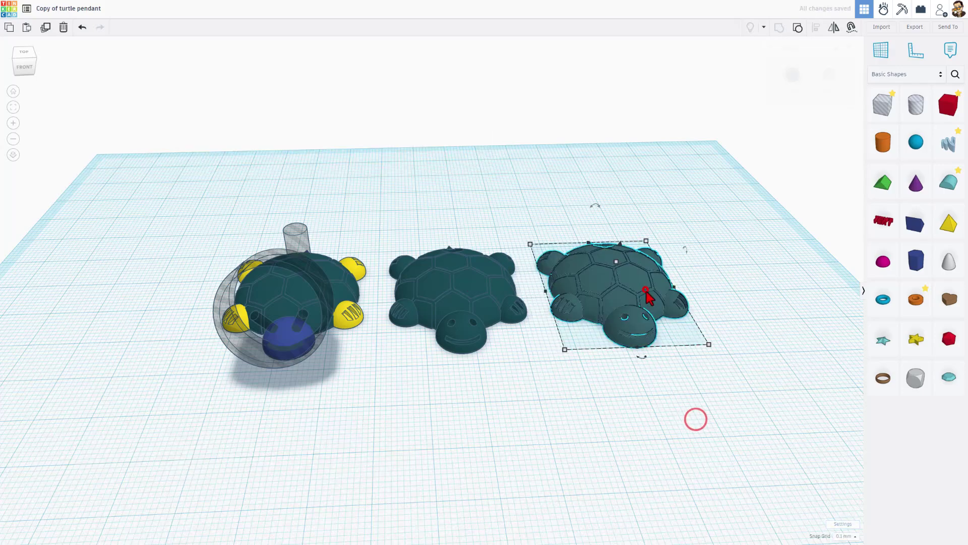
Ungroup the new right-hand turtle and hide its shell.
{"action": "left_click", "coordinate": [798, 27]}
{"action": "left_click", "coordinate": [706, 319]}
{"action": "left_click", "coordinate": [536, 372]}
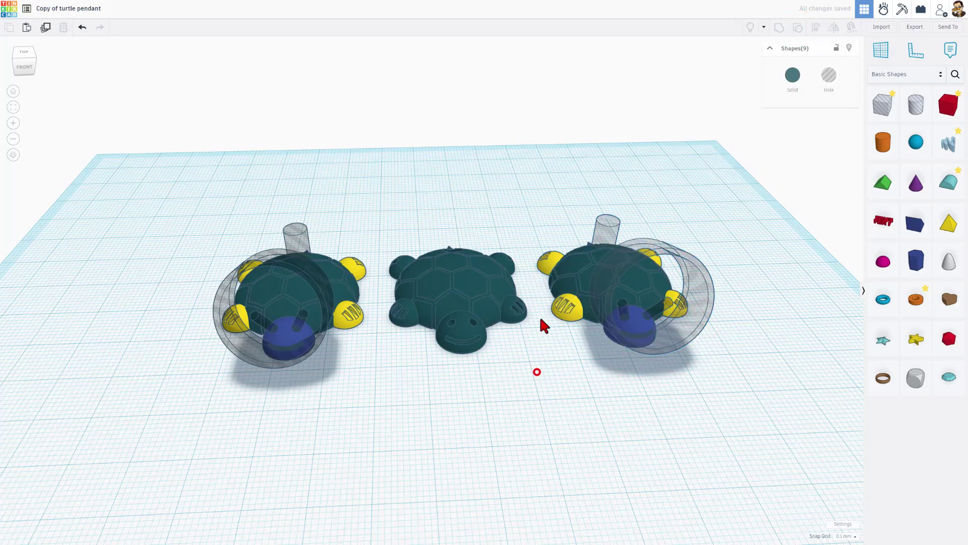
{"action": "left_click", "coordinate": [583, 260]}
{"action": "left_click", "coordinate": [850, 47]}
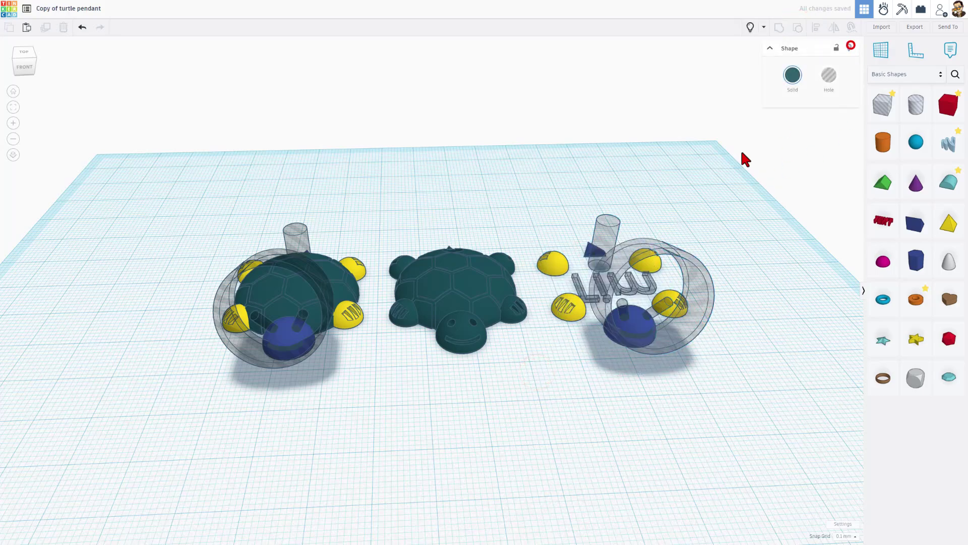
{"action": "left_click", "coordinate": [742, 158]}
{"action": "right_click_drag", "start_coordinate": [741, 157], "coordinate": [562, 259]}
Delete the right turtle's grey U-shaped leg pieces.
{"action": "left_click", "coordinate": [580, 246]}
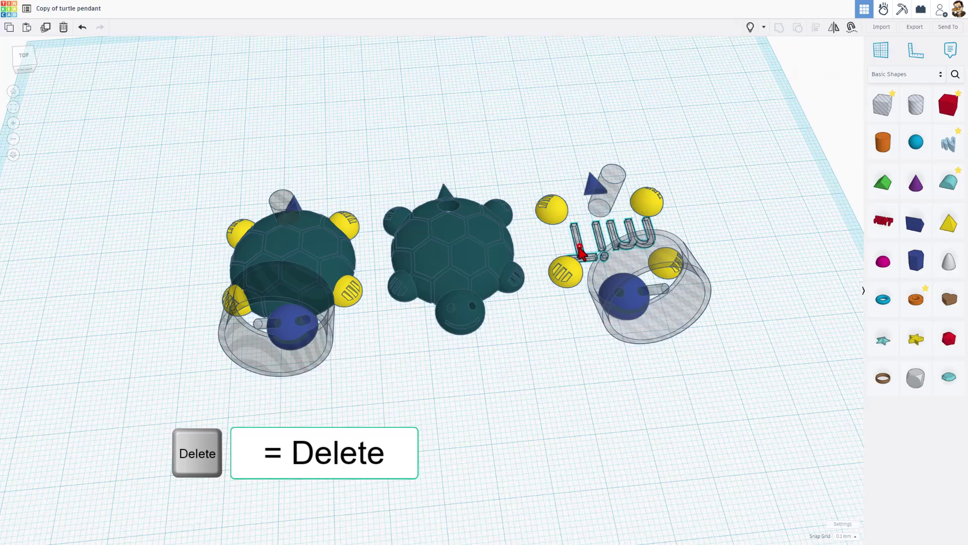
{"action": "key", "text": "Delete"}
{"action": "right_click_drag", "start_coordinate": [381, 125], "coordinate": [413, 127]}
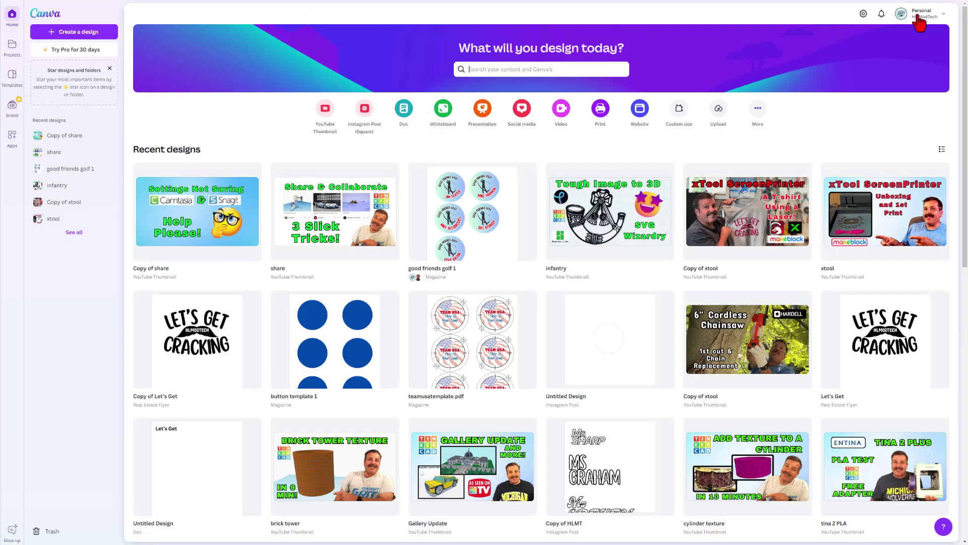
Start a new Instagram Post design and add a text box containing the pendant name.
{"action": "left_click", "coordinate": [74, 34]}
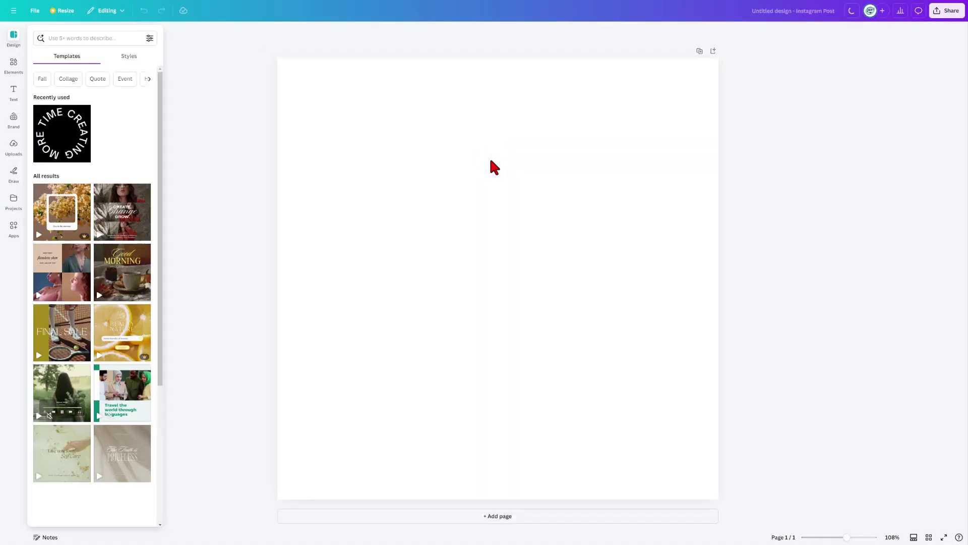
{"action": "left_click", "coordinate": [14, 95]}
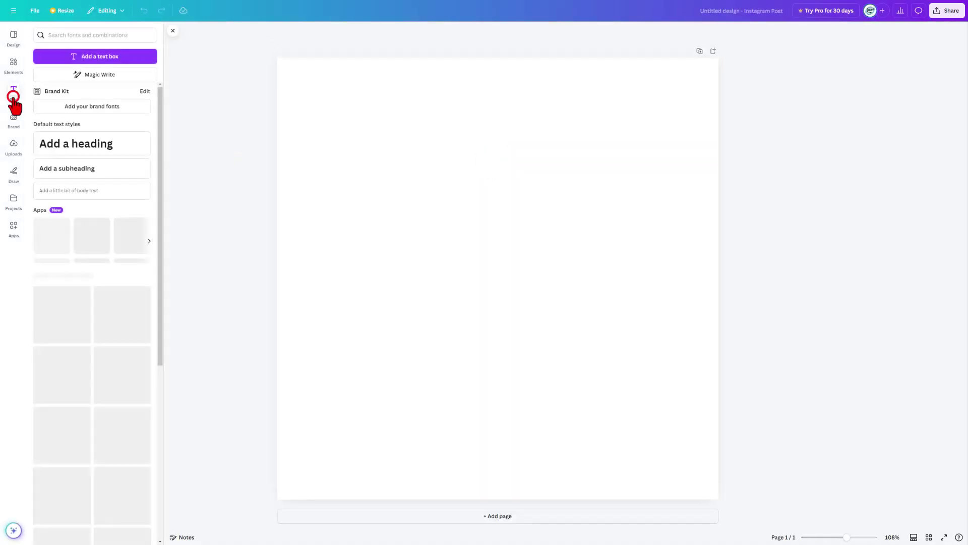
{"action": "left_click", "coordinate": [99, 56]}
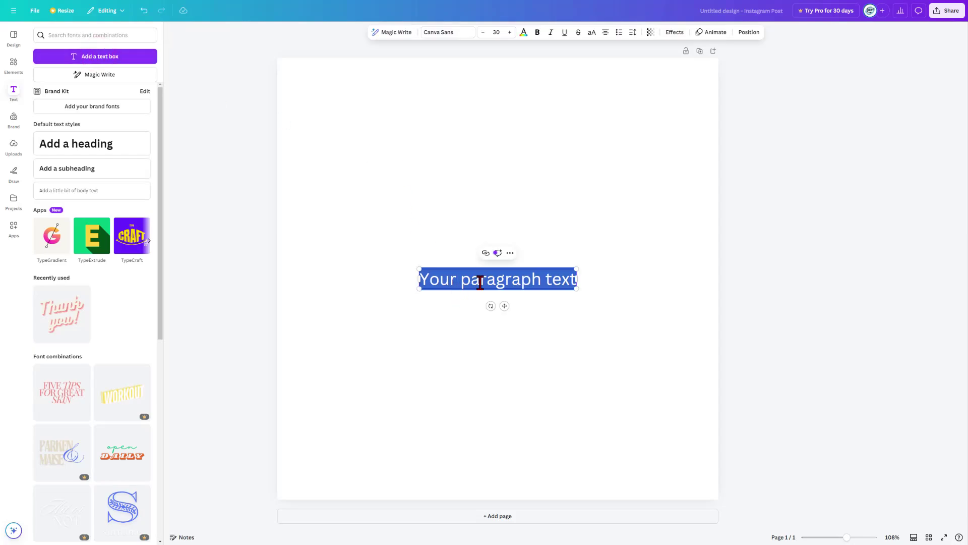
{"action": "type", "text": "S"}
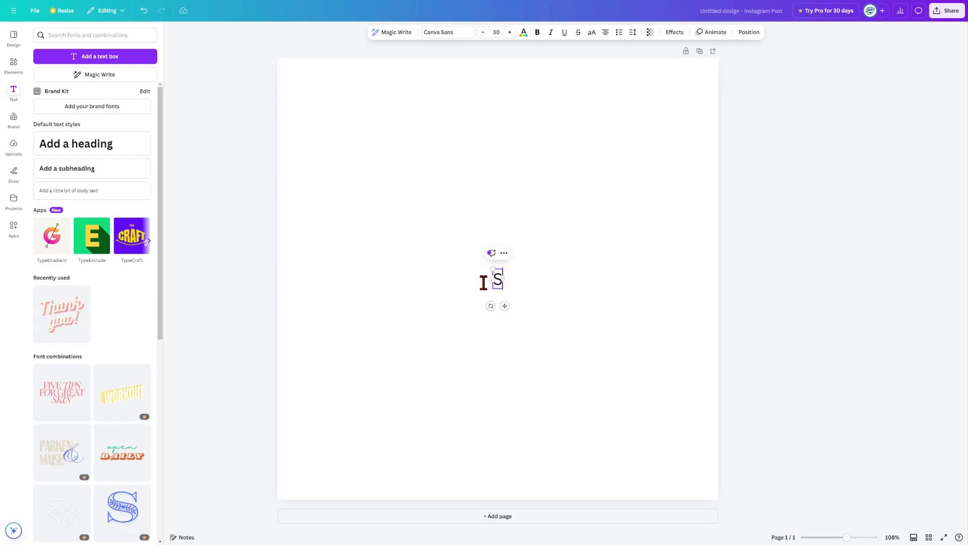
{"action": "type", "text": "am"}
{"action": "key", "text": "BackSpace"}
{"action": "type", "text": "amantha"}
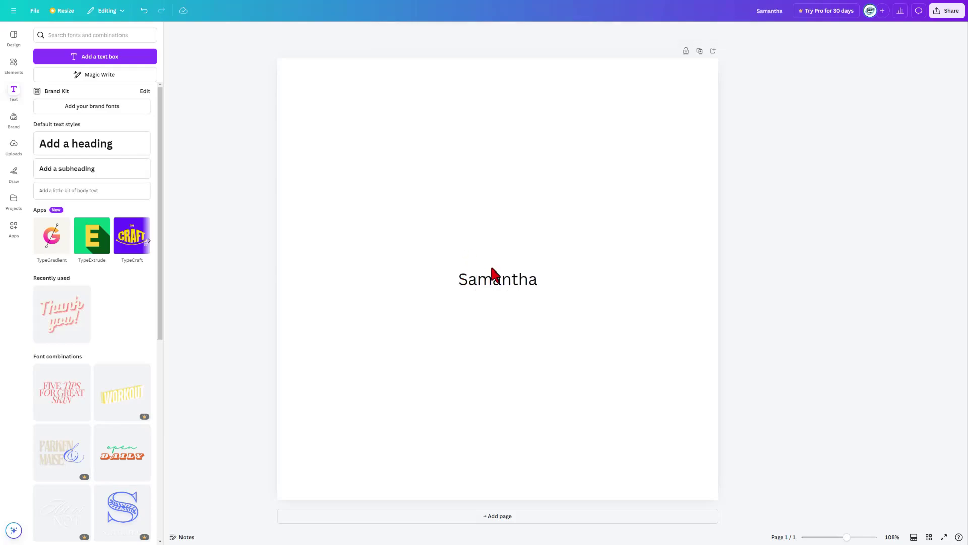
{"action": "left_click", "coordinate": [456, 33]}
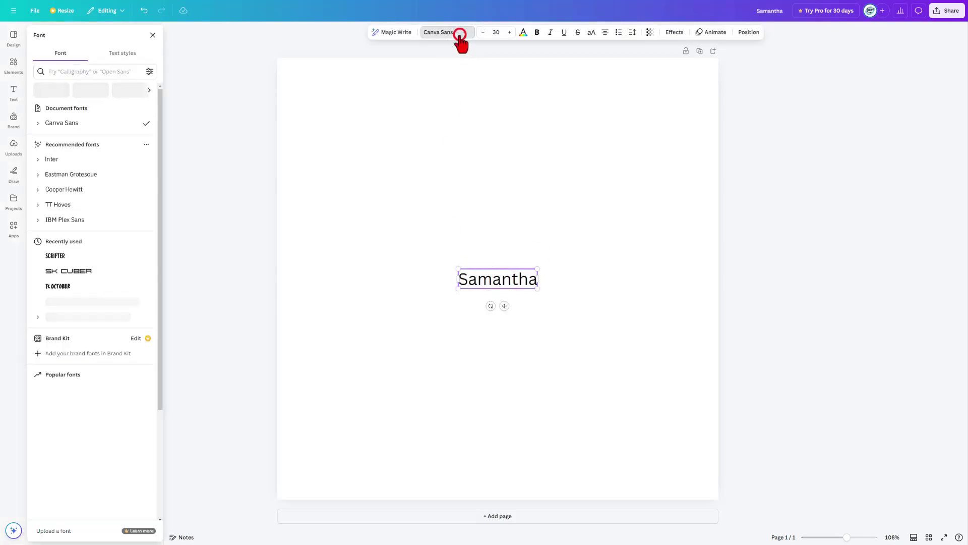
Try TC October and a handwriting font, then settle on Squada One with normal capitalisation.
{"action": "left_click", "coordinate": [58, 286]}
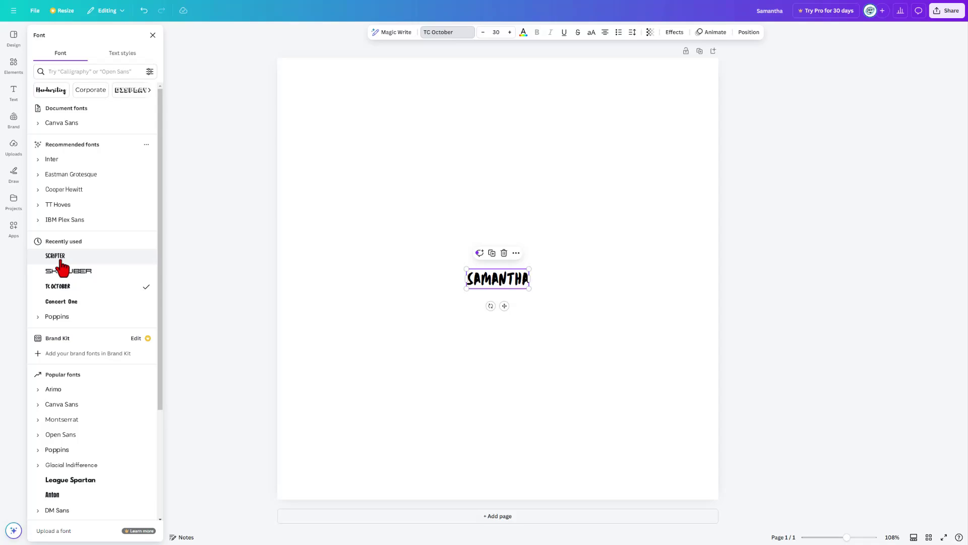
{"action": "left_click", "coordinate": [51, 92]}
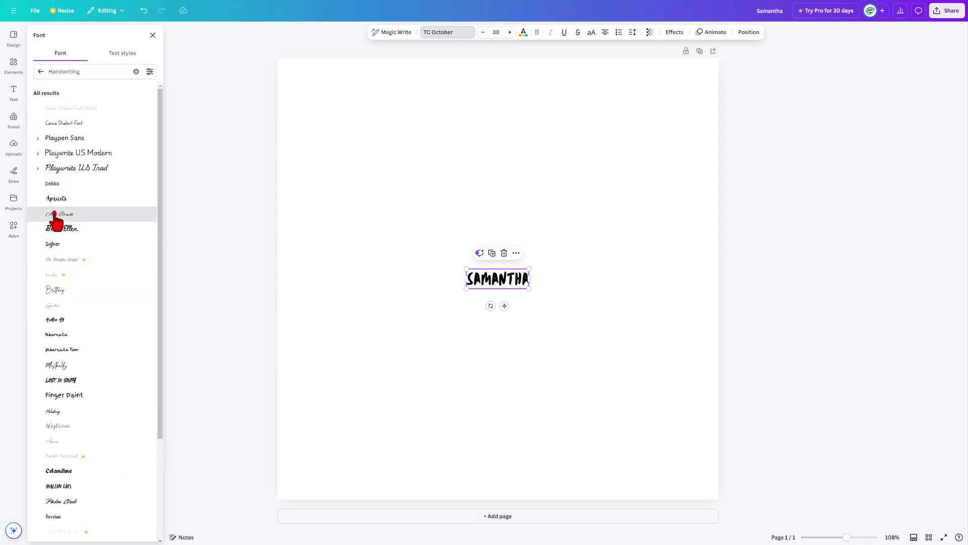
{"action": "left_click", "coordinate": [54, 213]}
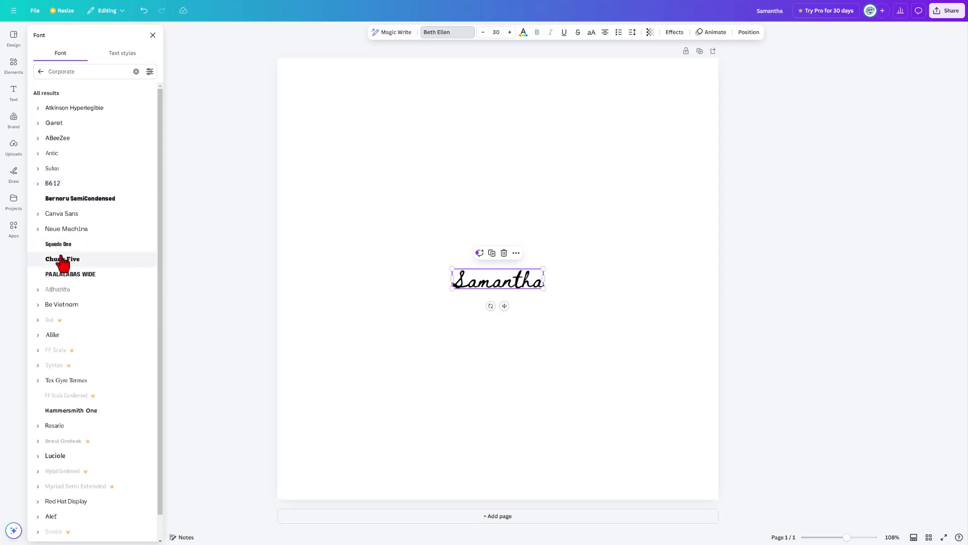
{"action": "left_click", "coordinate": [60, 244]}
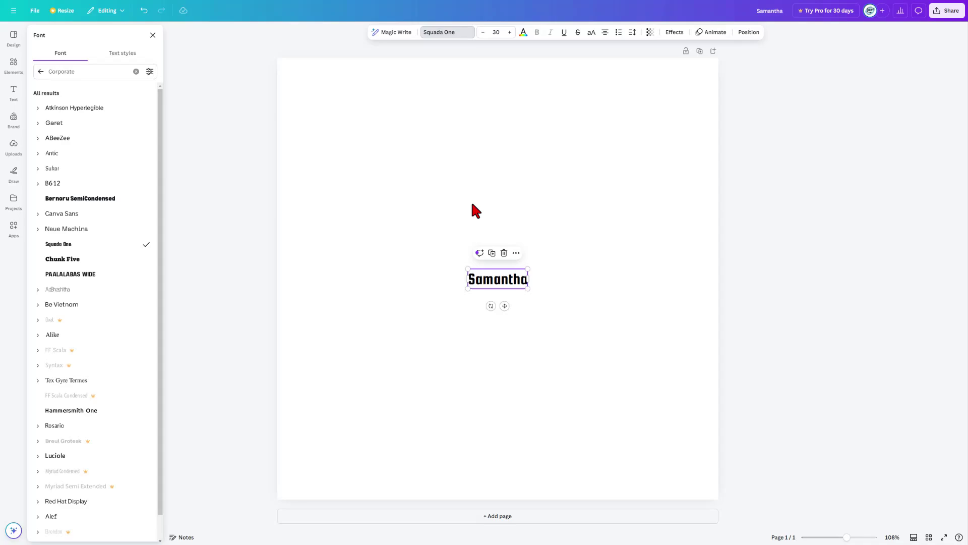
{"action": "left_click", "coordinate": [592, 33]}
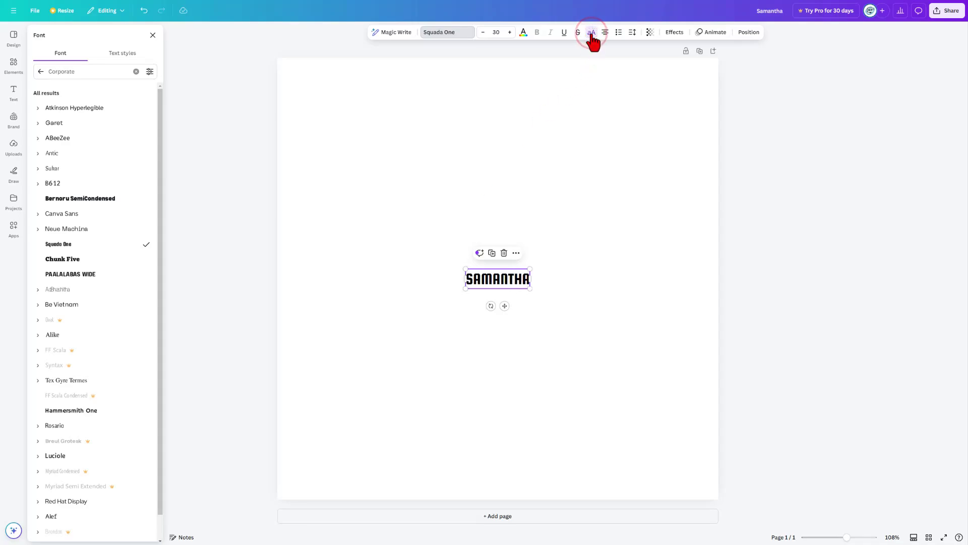
{"action": "left_click", "coordinate": [592, 33]}
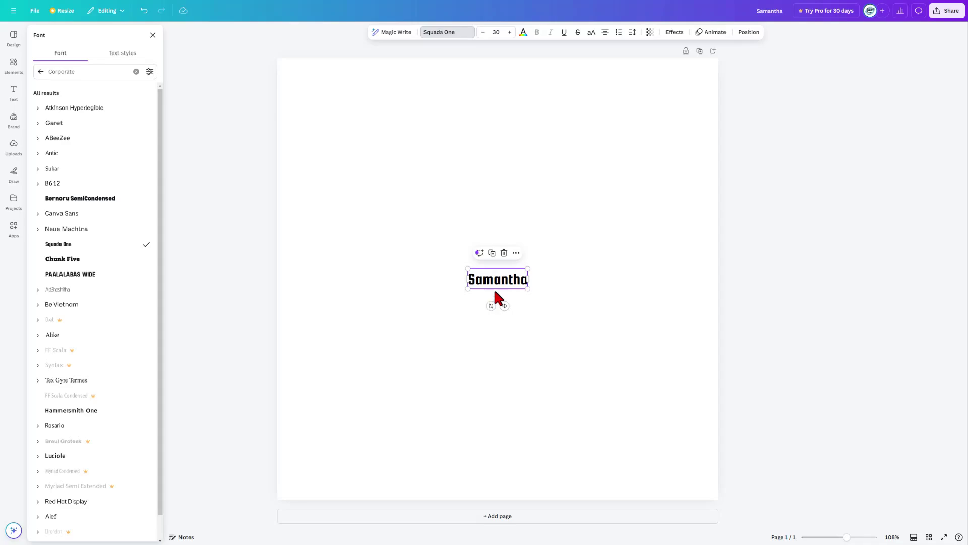
Apply the Curve text effect to bend the name into an arch.
{"action": "left_click", "coordinate": [669, 32]}
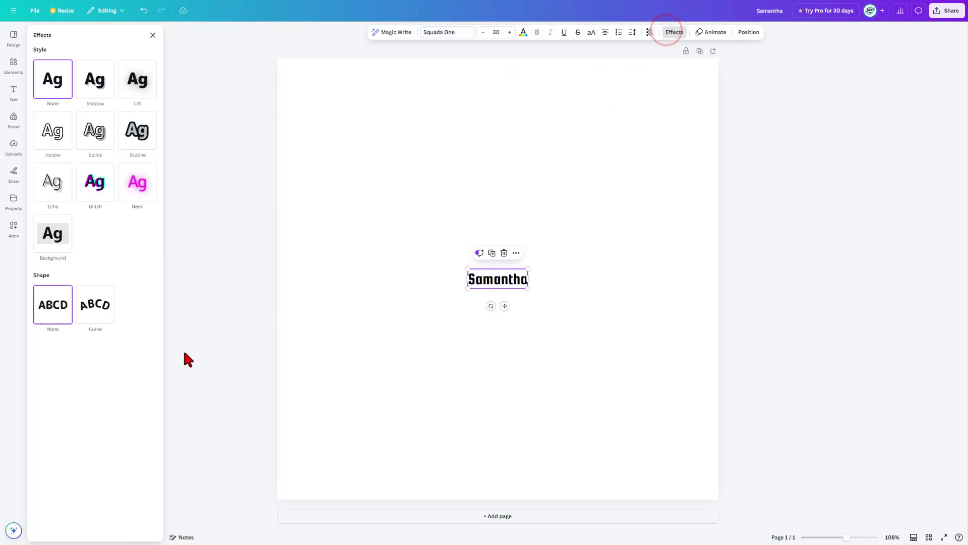
{"action": "left_click", "coordinate": [94, 311]}
{"action": "left_click", "coordinate": [633, 31]}
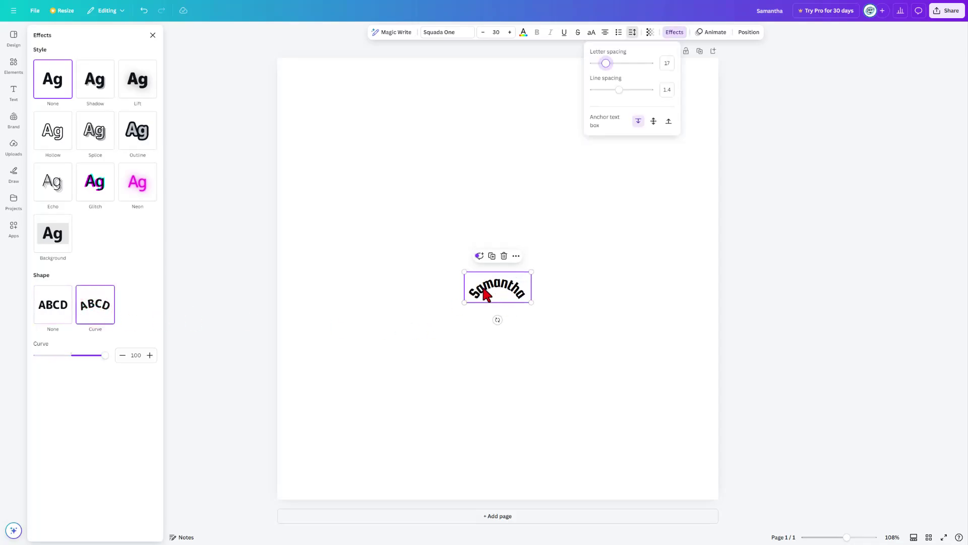
{"action": "mouse_move", "coordinate": [105, 356]}
{"action": "left_mouse_down"}
{"action": "mouse_move", "coordinate": [29, 359]}
{"action": "mouse_move", "coordinate": [107, 358]}
{"action": "left_mouse_up"}
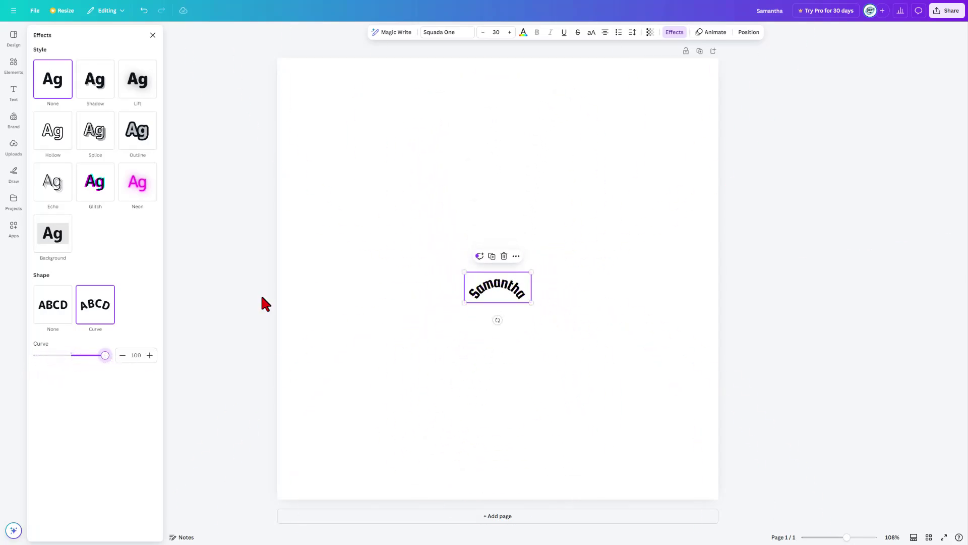
Spread the curved letters apart, then tighten the letter spacing to 195.
{"action": "left_click", "coordinate": [632, 33]}
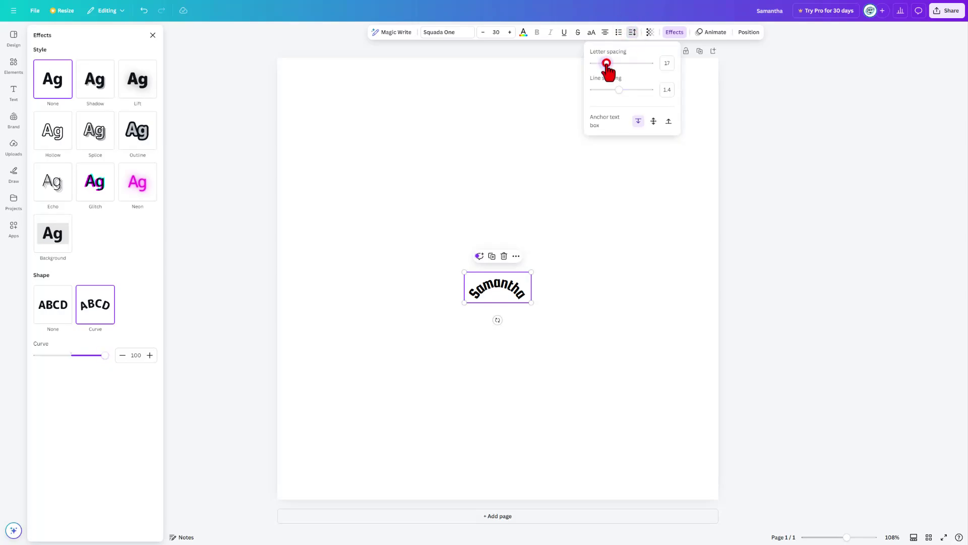
{"action": "left_click_drag", "start_coordinate": [607, 64], "coordinate": [629, 105]}
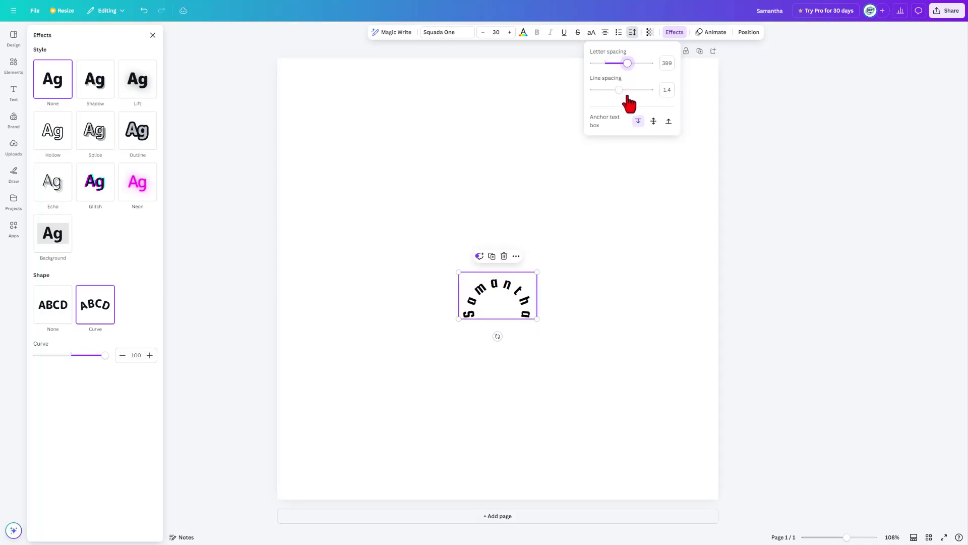
{"action": "left_click", "coordinate": [498, 289]}
{"action": "left_click", "coordinate": [608, 377]}
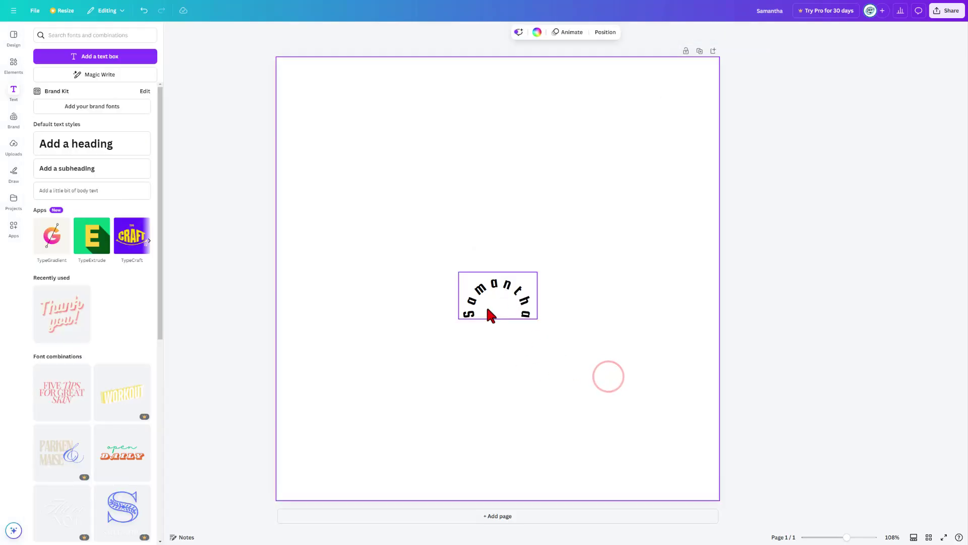
{"action": "left_click", "coordinate": [507, 282]}
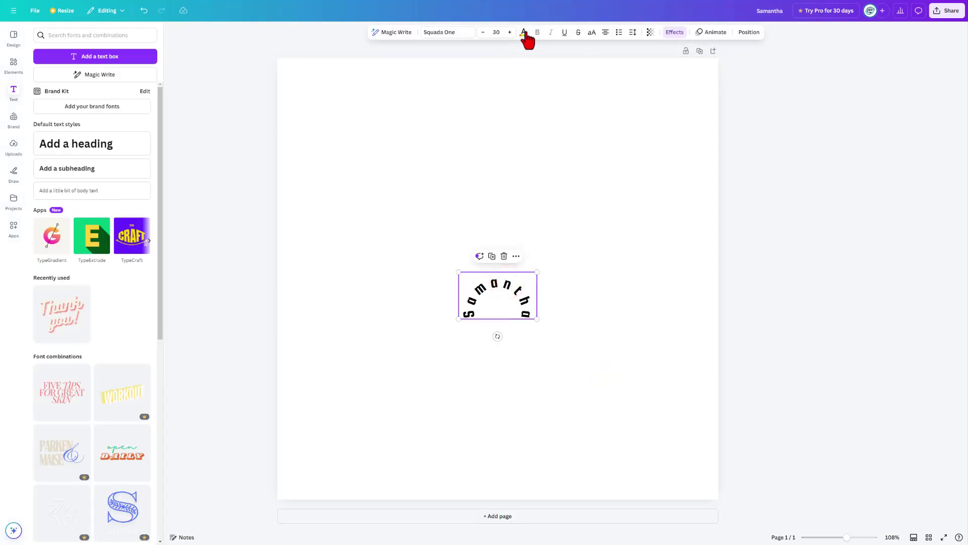
{"action": "left_click", "coordinate": [633, 33]}
{"action": "left_click_drag", "start_coordinate": [625, 64], "coordinate": [617, 65]}
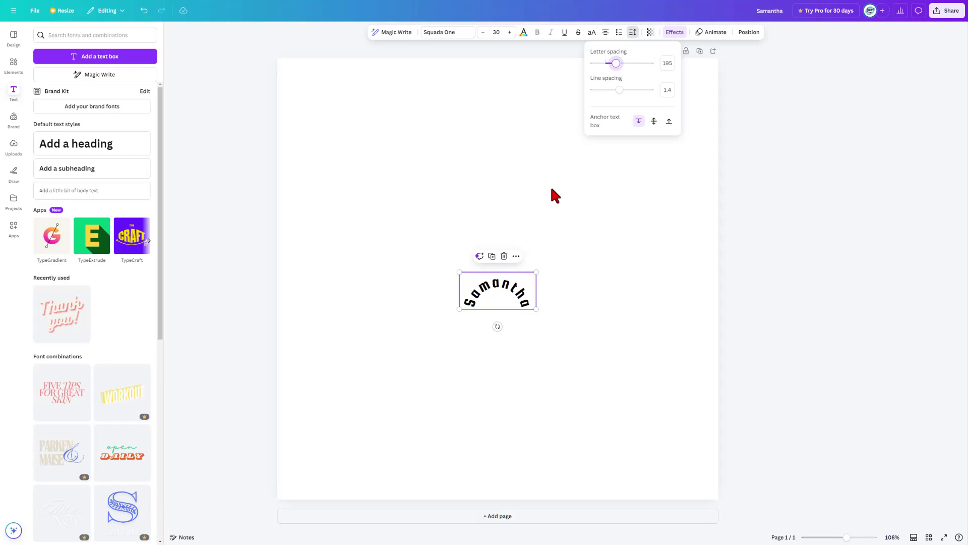
{"action": "left_click", "coordinate": [506, 332]}
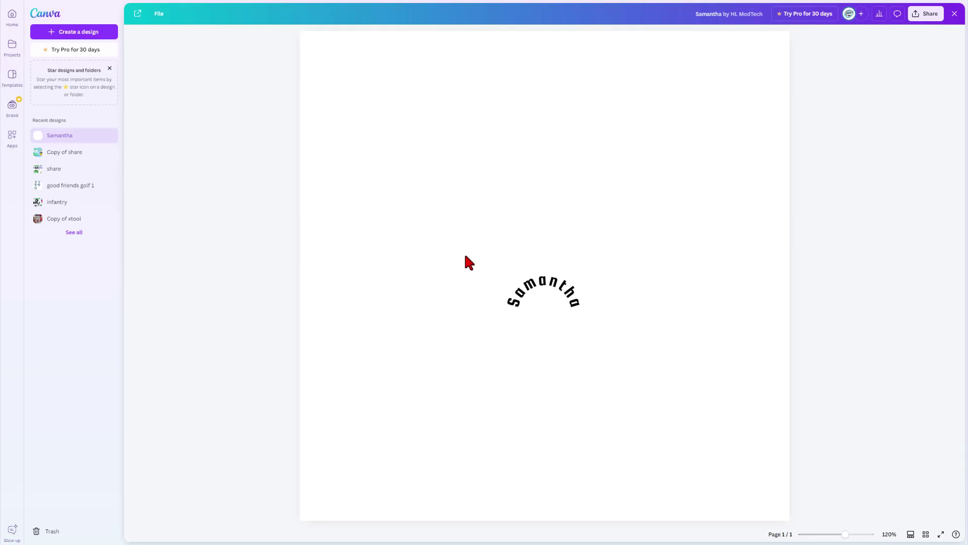
Capture the curved name region in Snagit and export it as a PNG image.
{"action": "key", "text": "Print"}
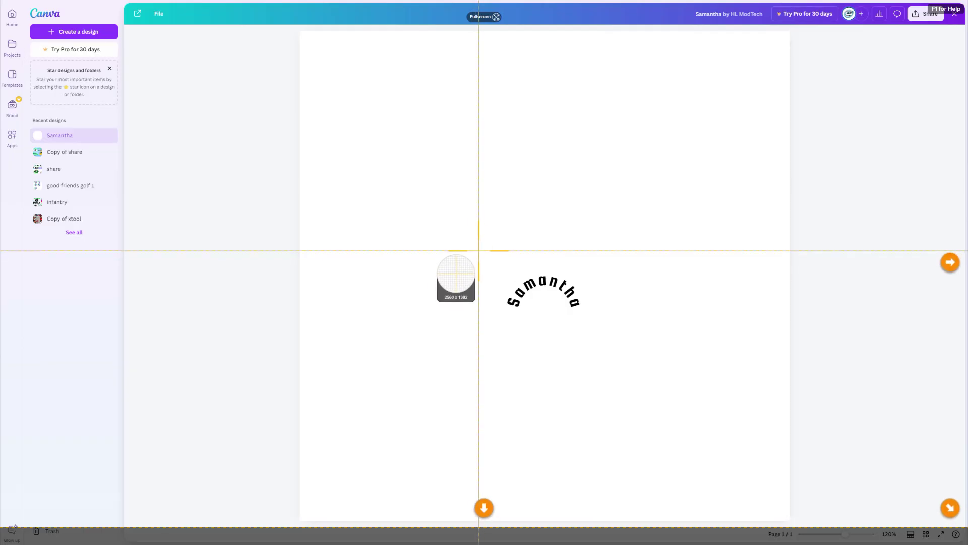
{"action": "left_click_drag", "start_coordinate": [492, 255], "coordinate": [595, 328]}
{"action": "left_click", "coordinate": [21, 5]}
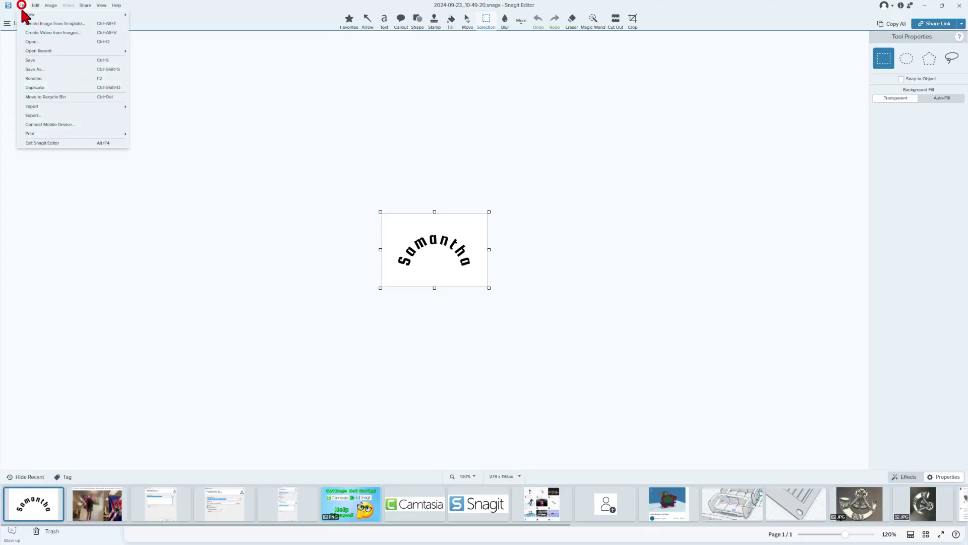
{"action": "left_click", "coordinate": [33, 116]}
{"action": "left_click", "coordinate": [520, 348]}
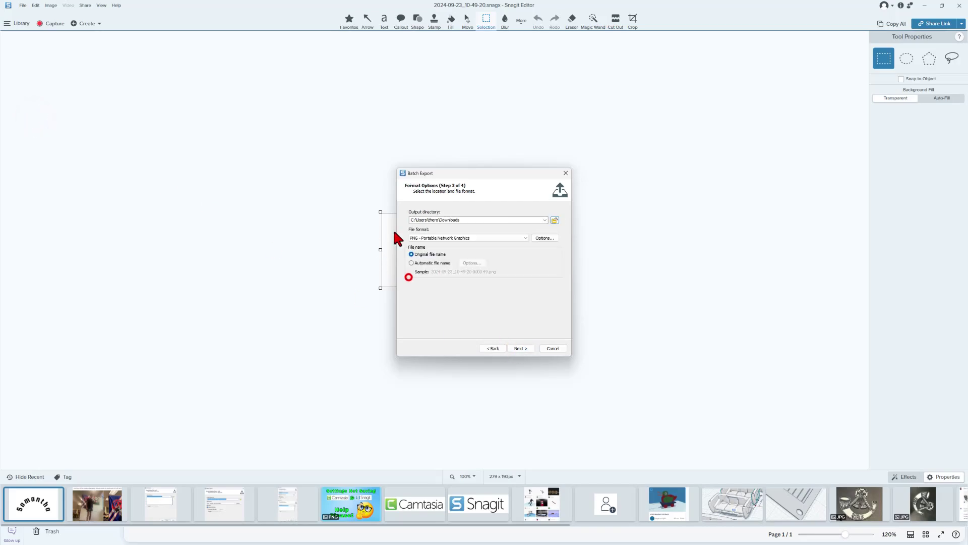
{"action": "left_click", "coordinate": [520, 348]}
{"action": "left_click", "coordinate": [521, 348]}
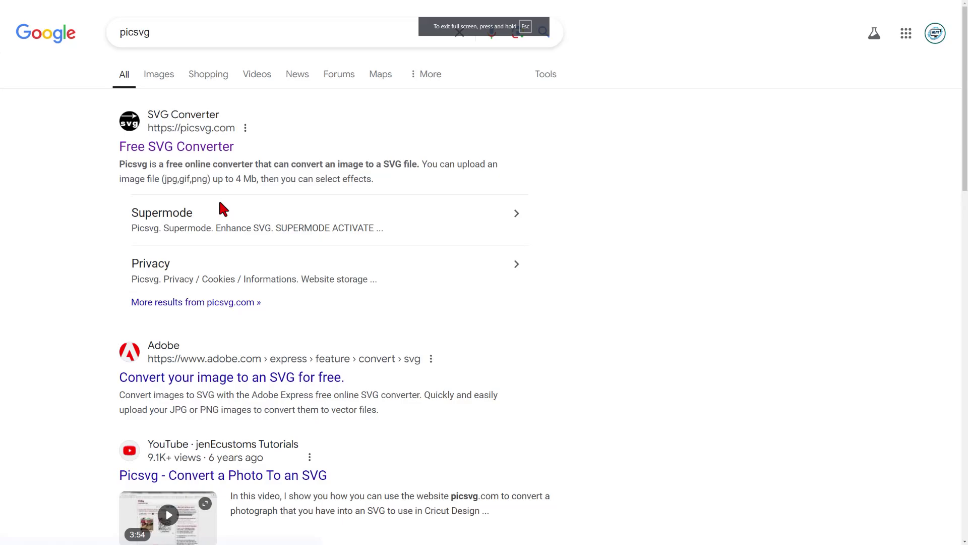
Upload the curved name PNG to Picsvg and set the conversion filter to Internal 1.
{"action": "left_click", "coordinate": [192, 148]}
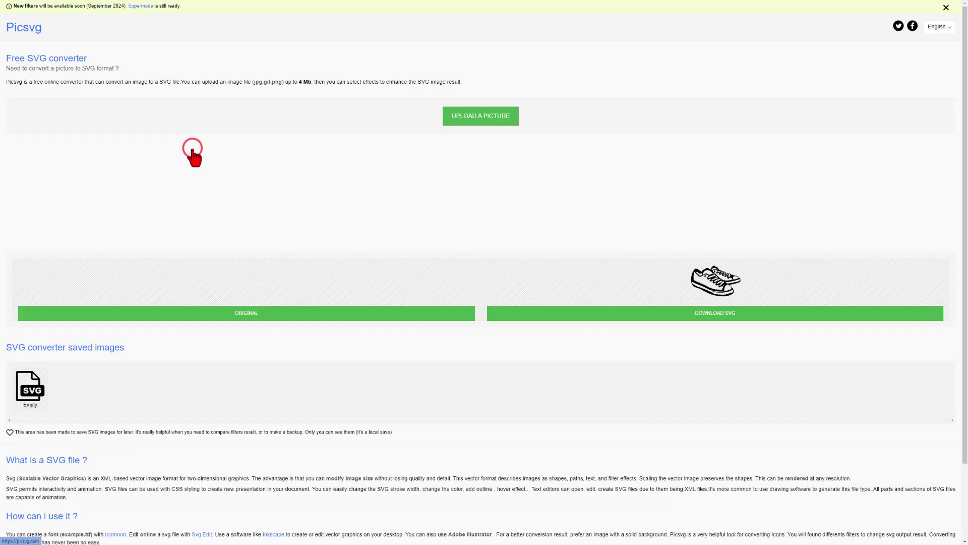
{"action": "left_click", "coordinate": [470, 118]}
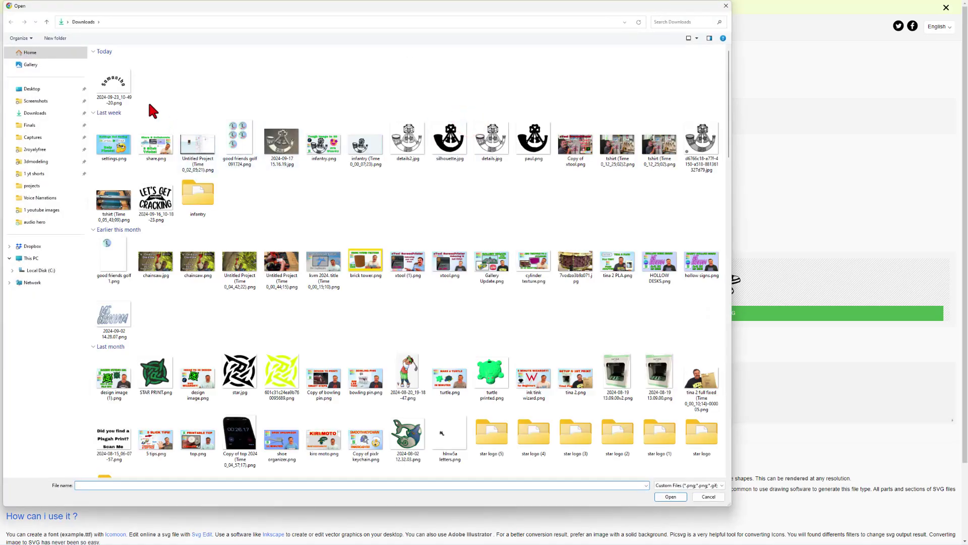
{"action": "double_click", "coordinate": [122, 89]}
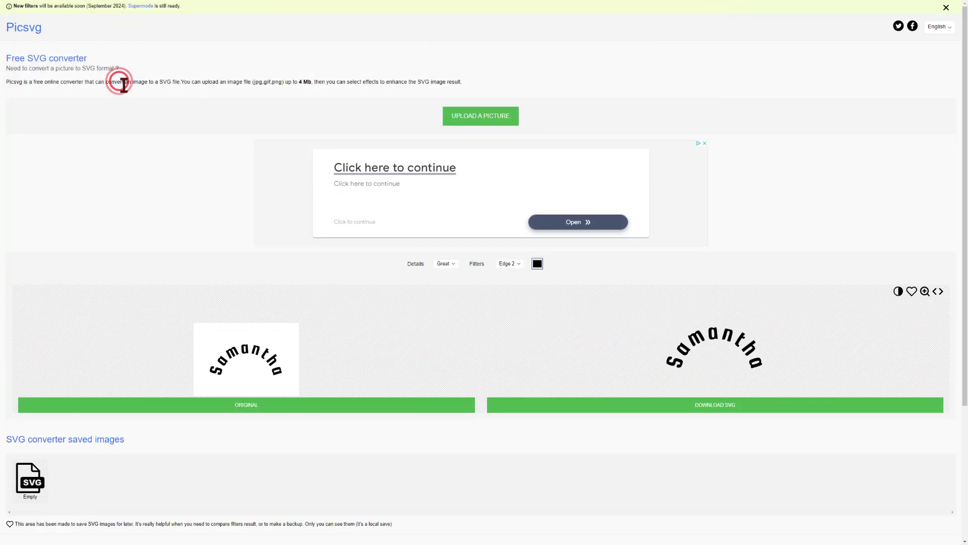
{"action": "left_click", "coordinate": [504, 264]}
{"action": "left_click", "coordinate": [508, 310]}
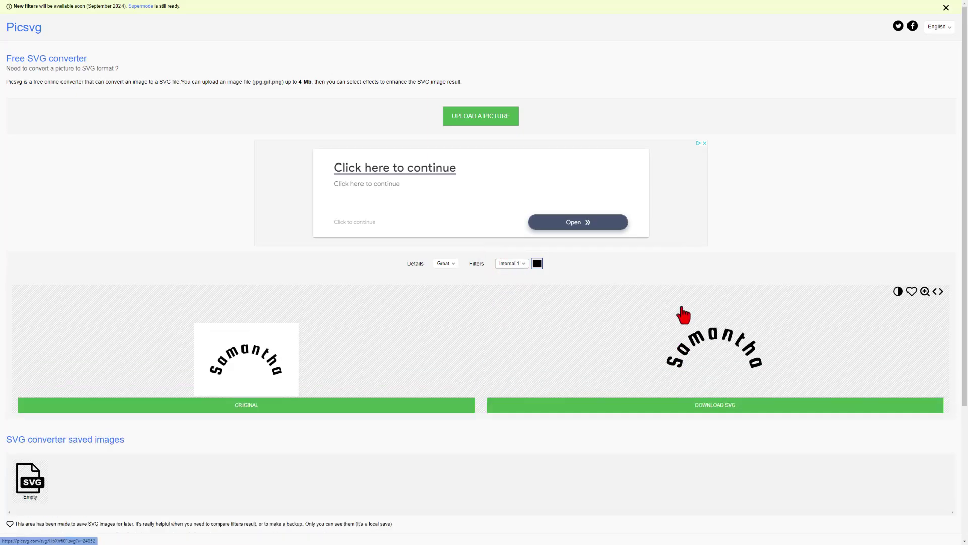
Download the converted SVG to Downloads as sam1.svg.
{"action": "left_click", "coordinate": [718, 404]}
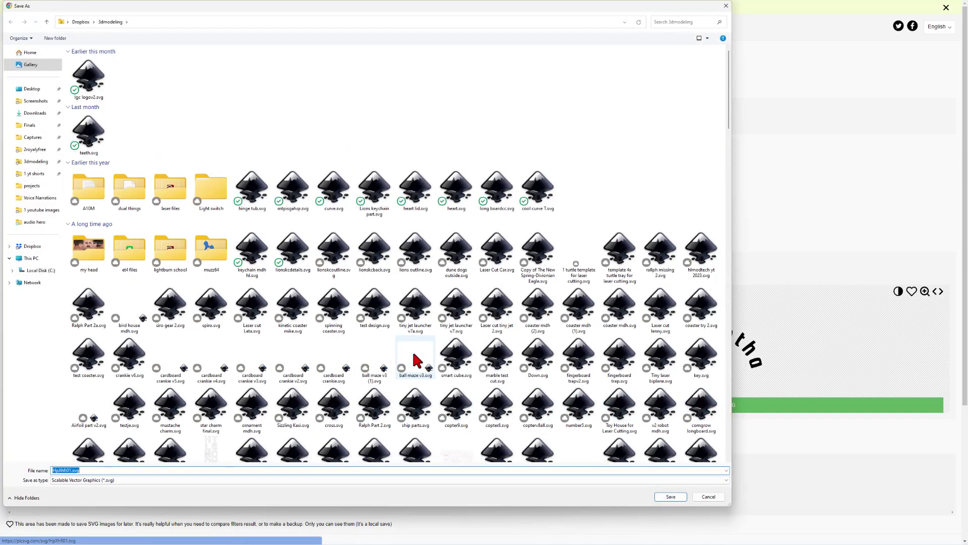
{"action": "double_click", "coordinate": [69, 470]}
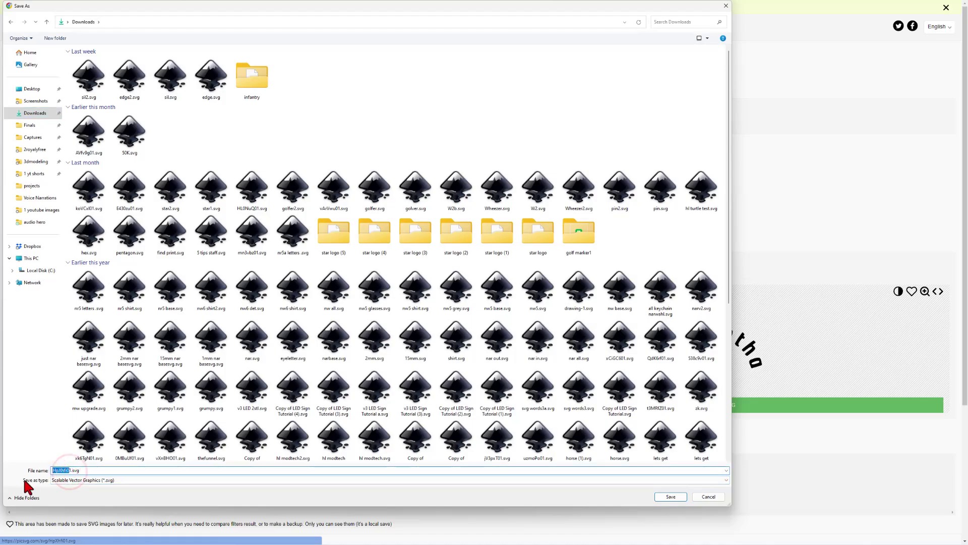
{"action": "key", "text": "Return"}
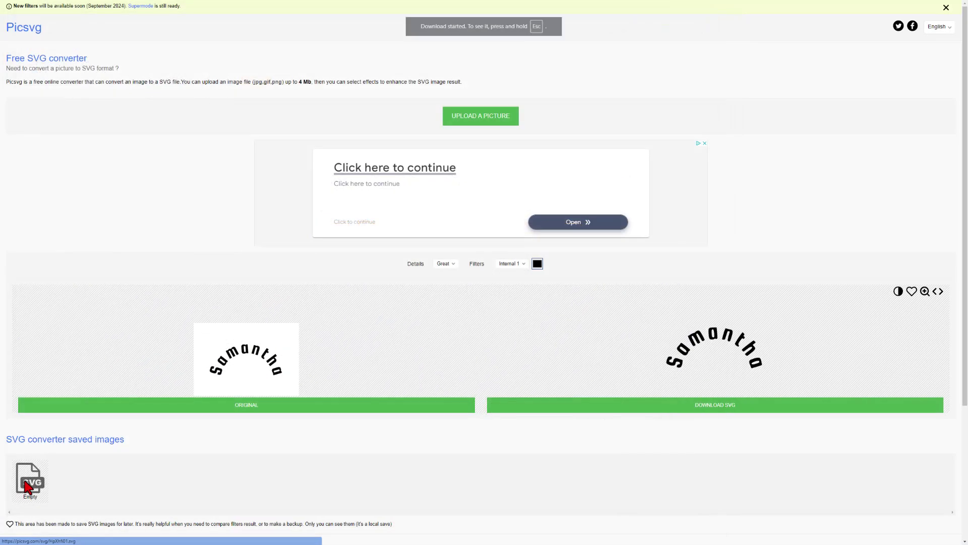
Import sam1.svg into the turtle project, centred on Art with width 23.
{"action": "key", "text": "ctrl+Tab"}
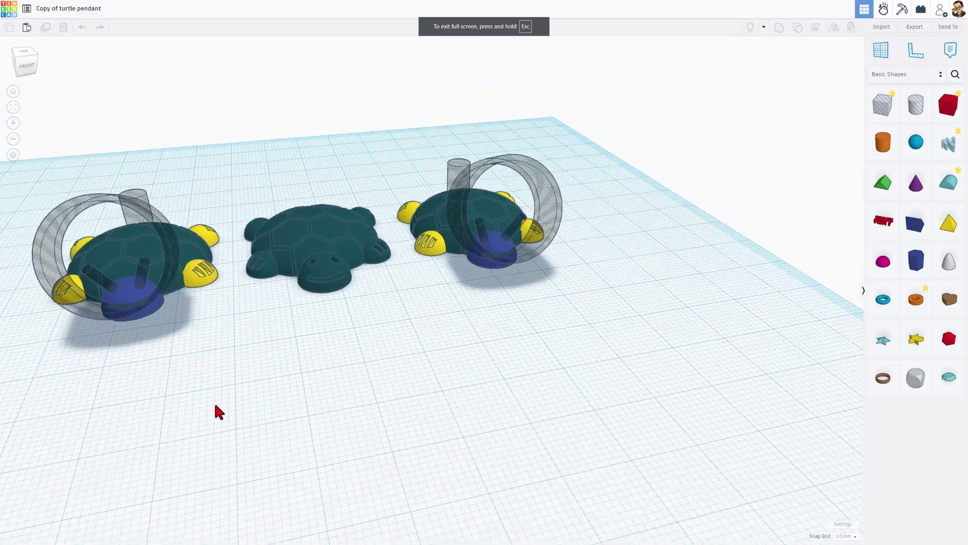
{"action": "right_click_drag", "start_coordinate": [216, 411], "coordinate": [169, 417]}
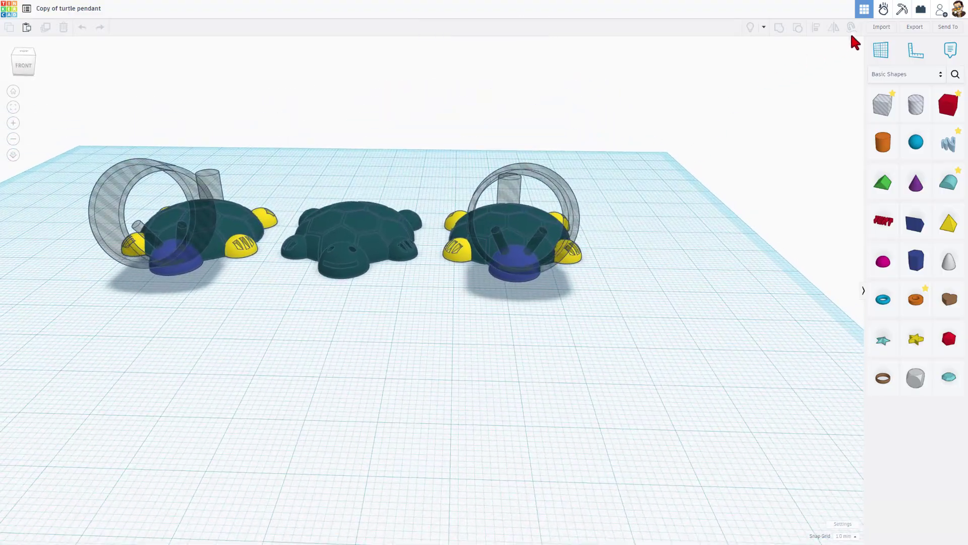
{"action": "left_click", "coordinate": [883, 28]}
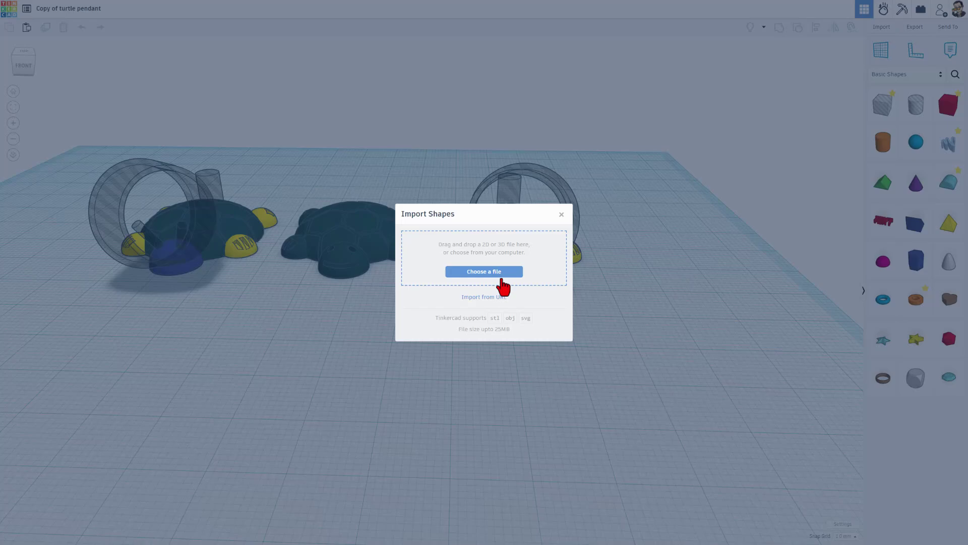
{"action": "left_click", "coordinate": [499, 272]}
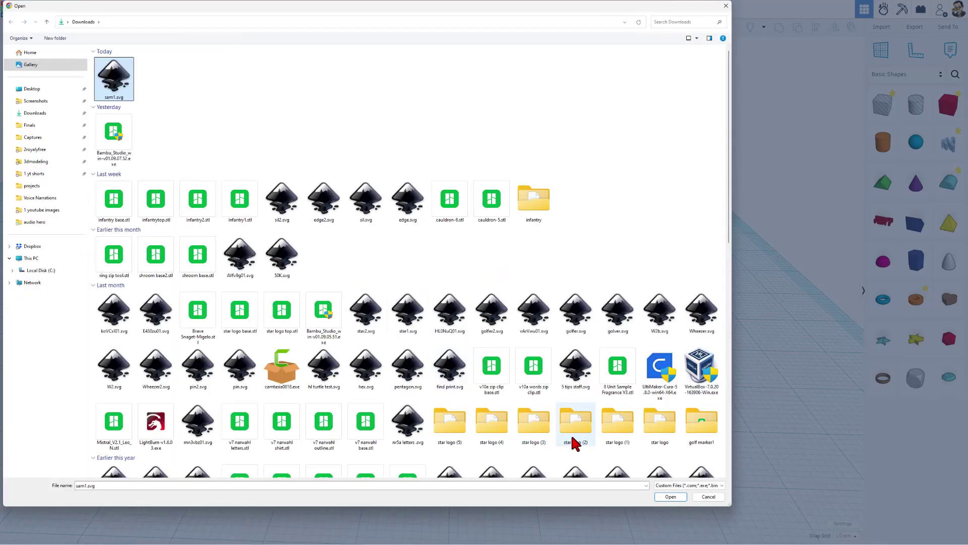
{"action": "left_click", "coordinate": [671, 496]}
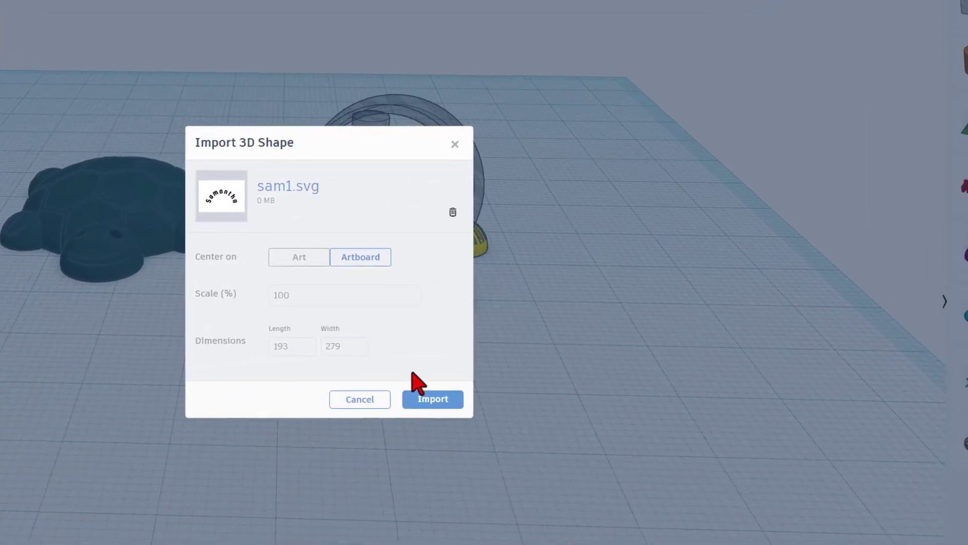
{"action": "left_click", "coordinate": [296, 262]}
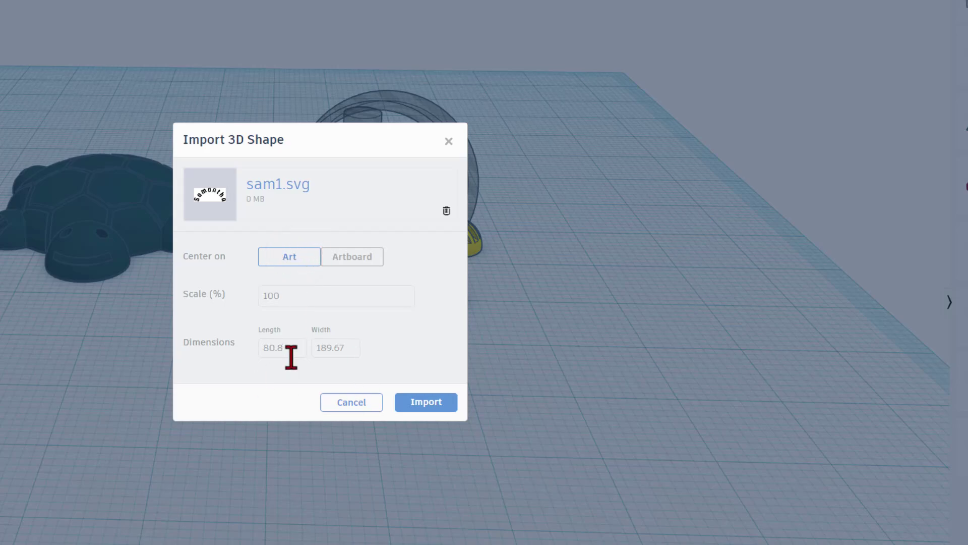
{"action": "left_click_drag", "start_coordinate": [348, 348], "coordinate": [302, 356]}
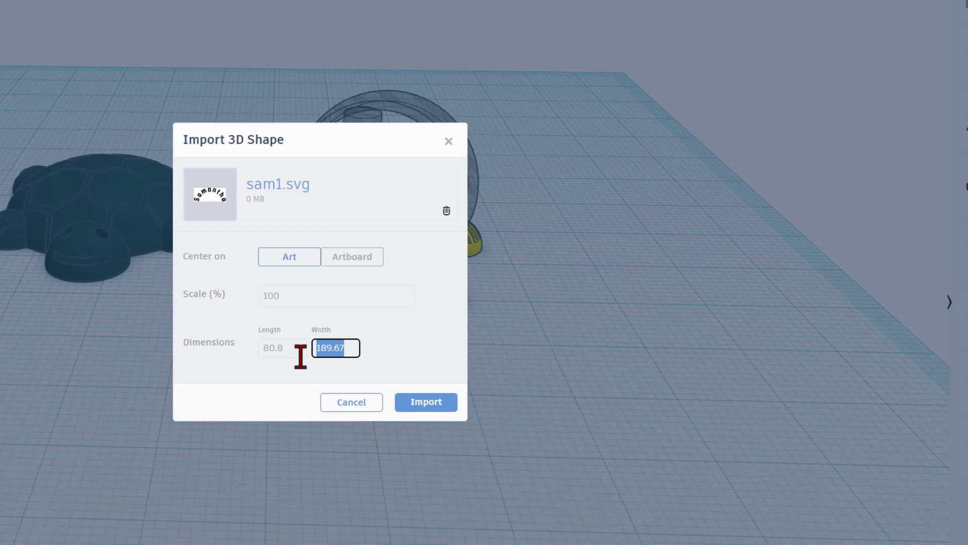
{"action": "type", "text": "23"}
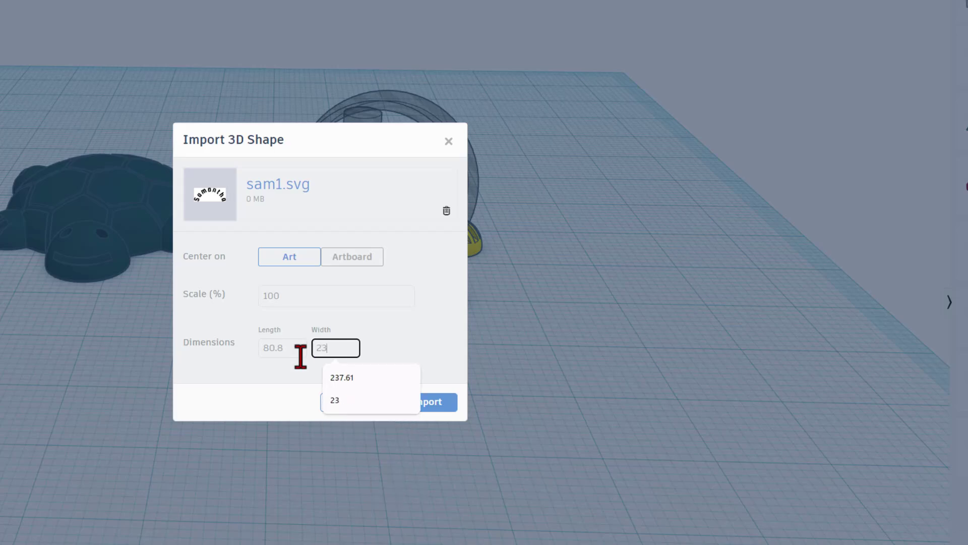
{"action": "left_click", "coordinate": [443, 415]}
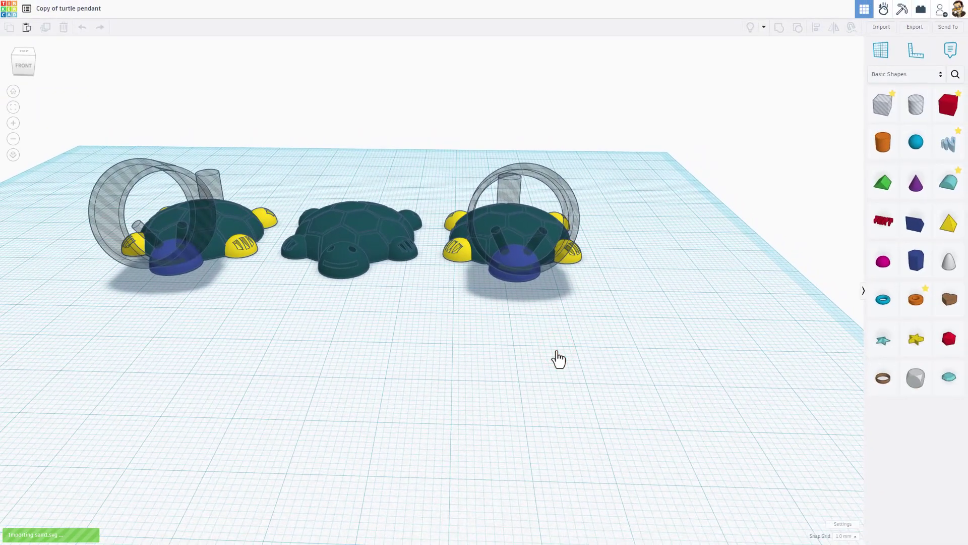
Move the imported lettering onto the right turtle and view its underside.
{"action": "right_click_drag", "start_coordinate": [519, 356], "coordinate": [474, 365]}
{"action": "left_click_drag", "start_coordinate": [351, 301], "coordinate": [559, 168]}
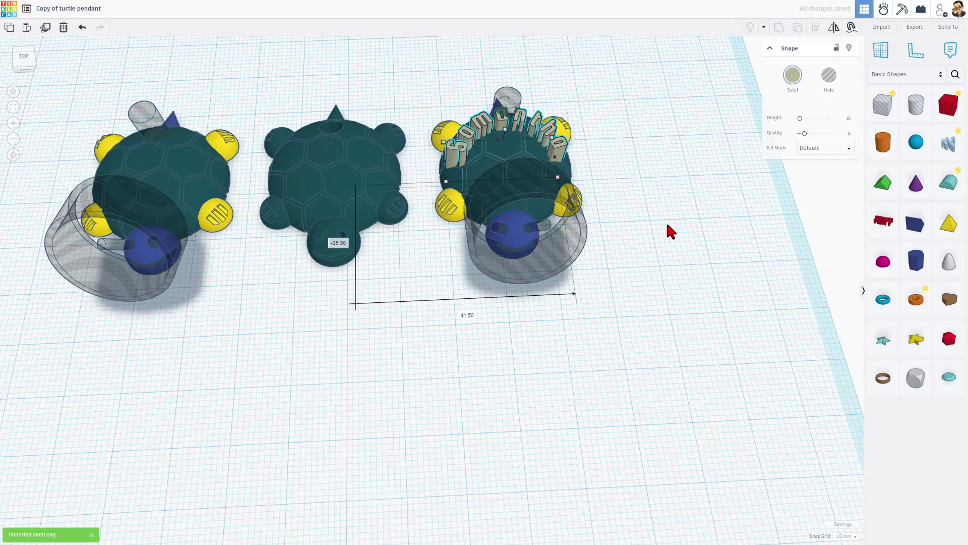
{"action": "left_click", "coordinate": [829, 76]}
{"action": "right_click_drag", "start_coordinate": [550, 188], "coordinate": [483, 404]}
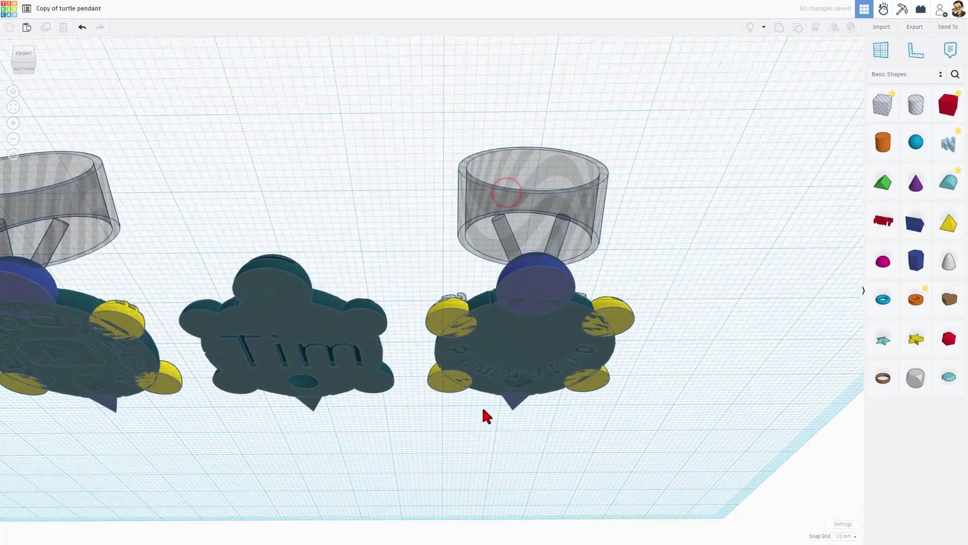
{"action": "scroll", "coordinate": [500, 363], "scroll_direction": "up", "scroll_amount": 5}
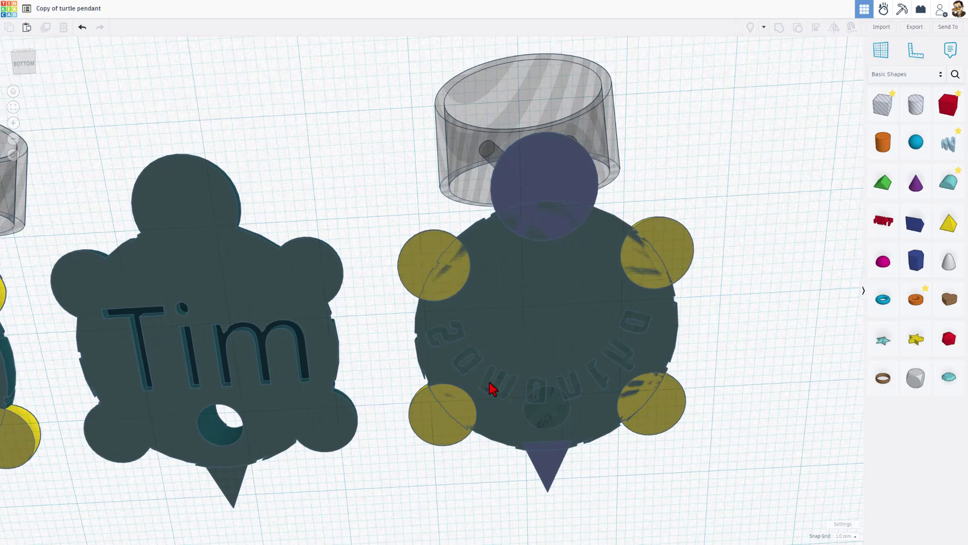
Colour the lettering lime green, temporarily hiding the turtle body to reach it.
{"action": "left_click", "coordinate": [489, 382]}
{"action": "left_click", "coordinate": [849, 49]}
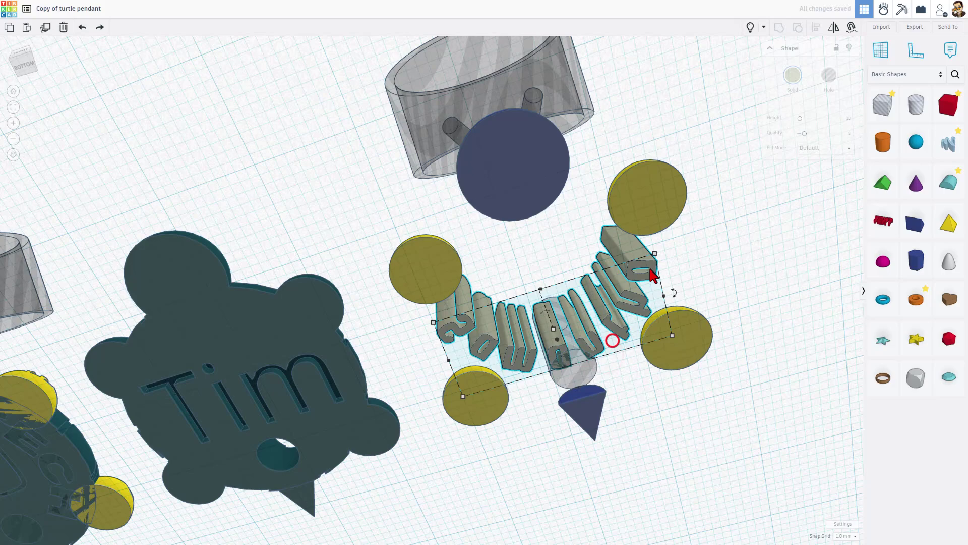
{"action": "left_click", "coordinate": [793, 77]}
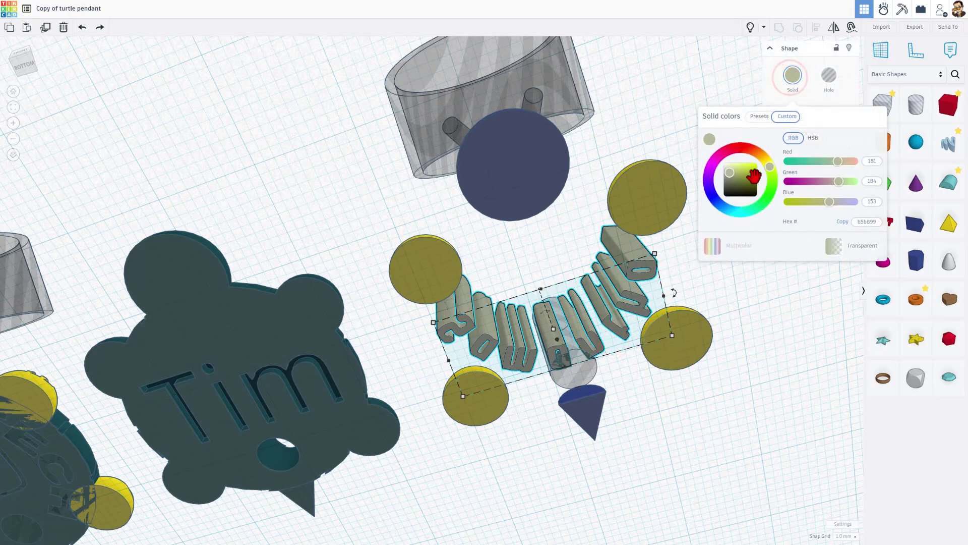
{"action": "left_click", "coordinate": [754, 175]}
{"action": "left_click", "coordinate": [677, 126]}
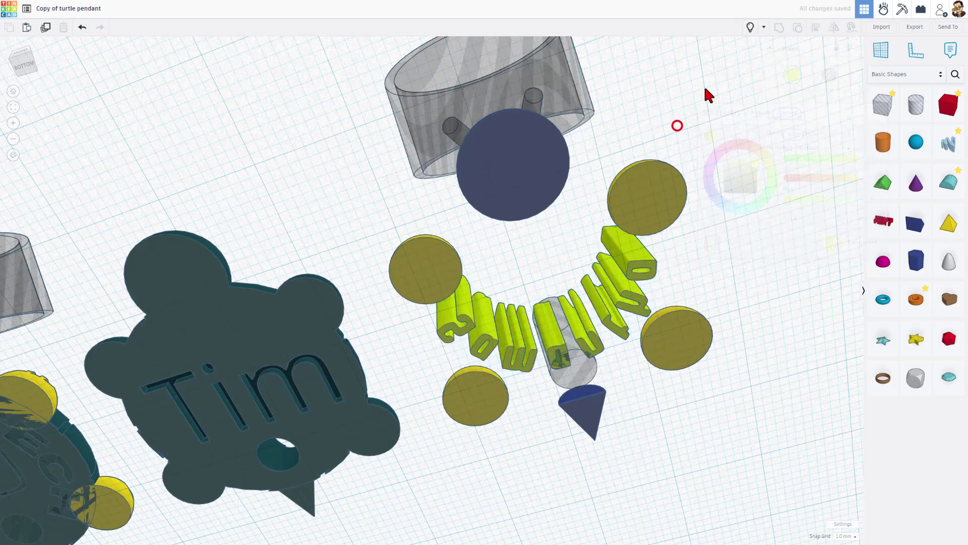
{"action": "left_click", "coordinate": [751, 26]}
Mirror the lettering so the name reads correctly from the underside.
{"action": "right_click_drag", "start_coordinate": [614, 474], "coordinate": [581, 403]}
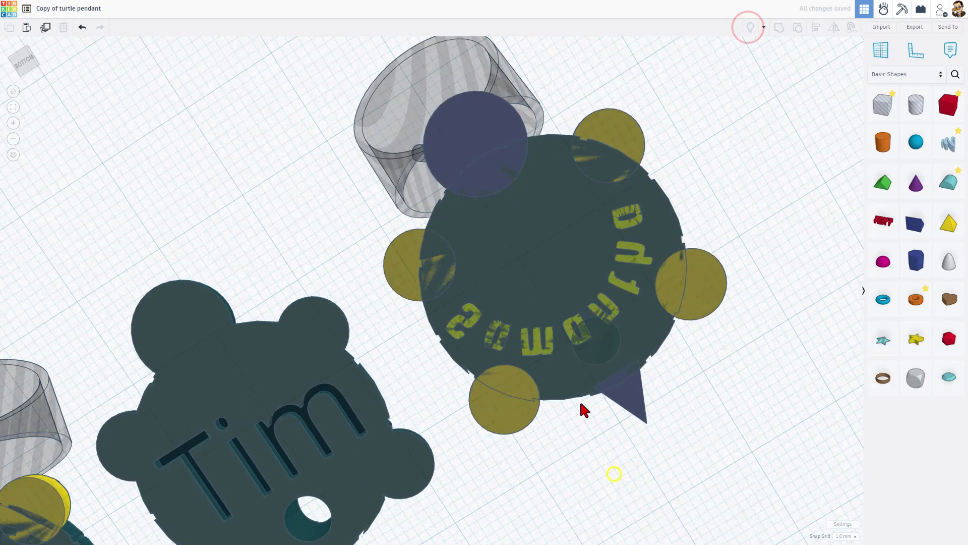
{"action": "left_click", "coordinate": [445, 327]}
{"action": "left_click", "coordinate": [451, 328]}
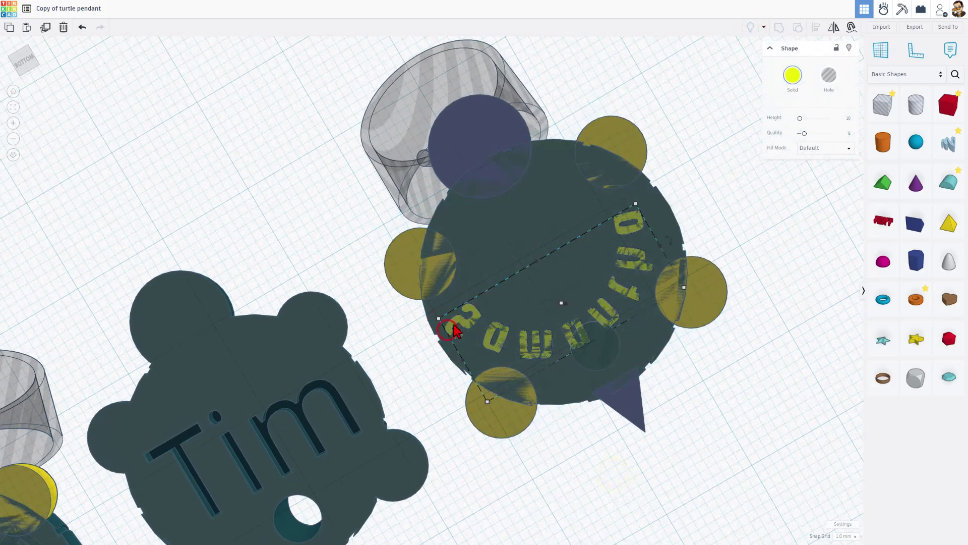
{"action": "left_click", "coordinate": [833, 27]}
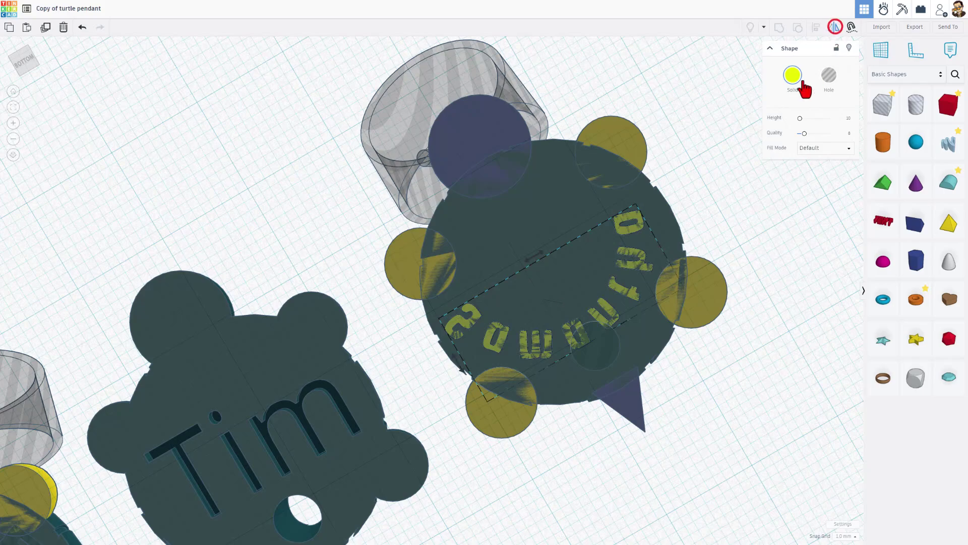
{"action": "left_click", "coordinate": [535, 257]}
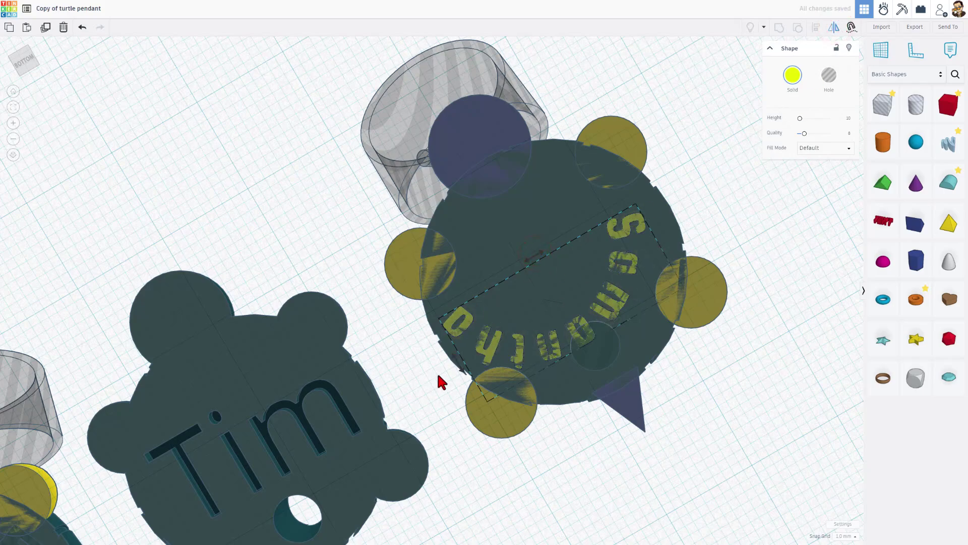
{"action": "left_click", "coordinate": [459, 372]}
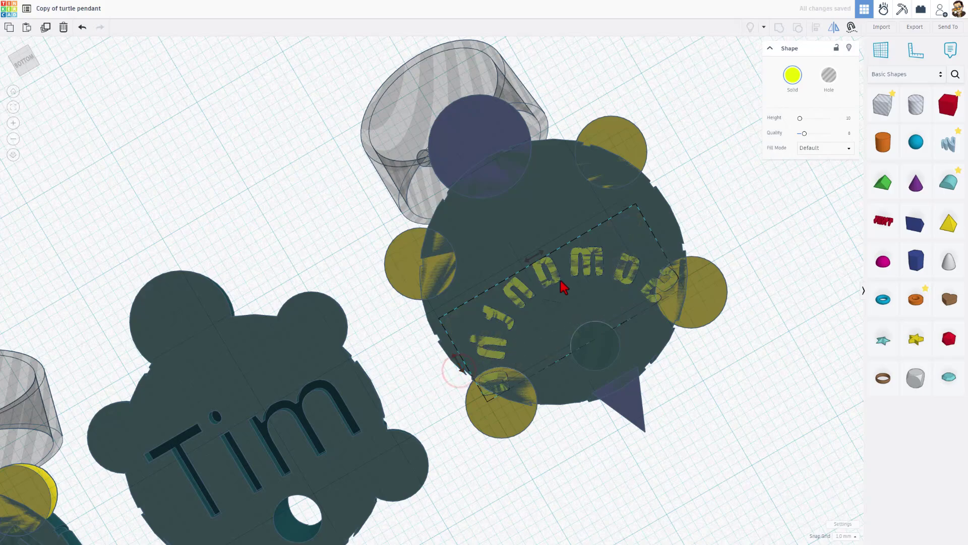
{"action": "left_click", "coordinate": [541, 255]}
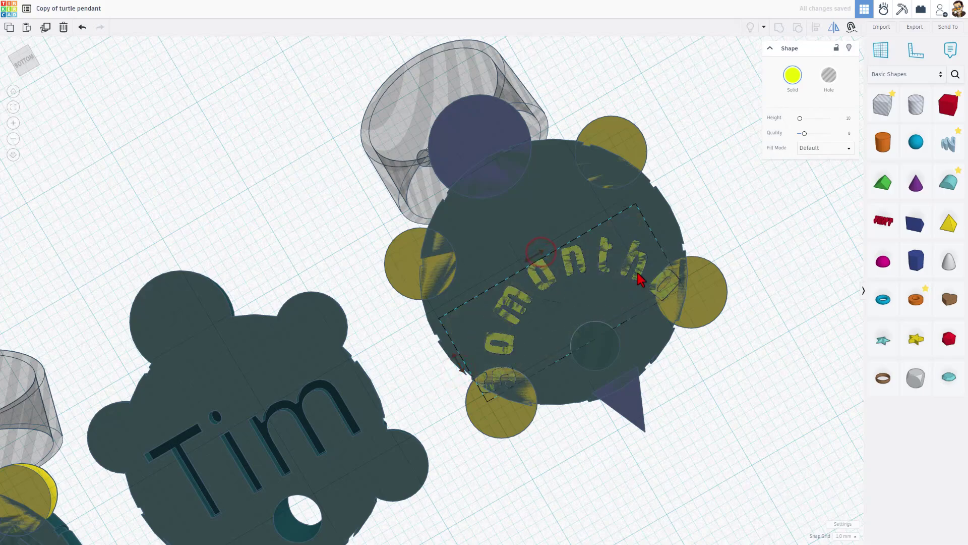
Nudge the lettering with arrow keys so its arc follows the body's edge.
{"action": "left_click", "coordinate": [672, 210]}
{"action": "left_click", "coordinate": [666, 277]}
{"action": "key", "text": "Up"}
{"action": "key", "text": "Up"}
{"action": "key", "text": "Up"}
{"action": "key", "text": "Up"}
{"action": "key", "text": "Up"}
{"action": "key", "text": "Up"}
{"action": "key", "text": "Up"}
{"action": "key", "text": "Up"}
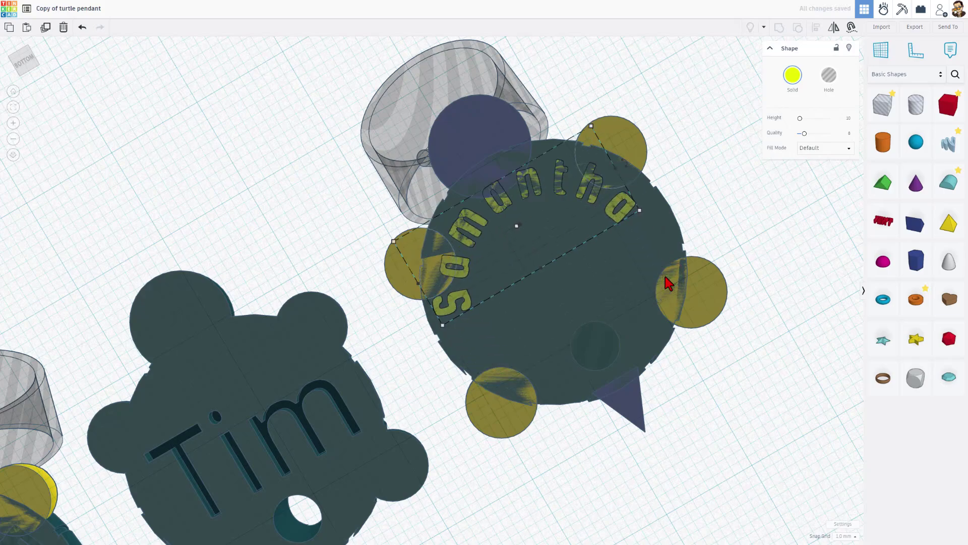
{"action": "key", "text": "Right"}
{"action": "key", "text": "Right"}
{"action": "key", "text": "Down"}
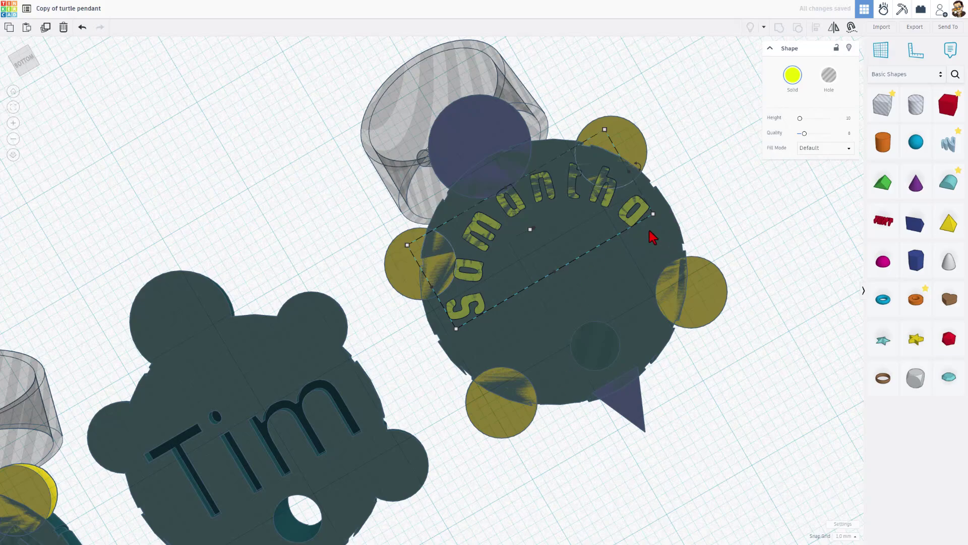
Make the lettering a hole and align it with the turtle body's top edge.
{"action": "left_click", "coordinate": [831, 78]}
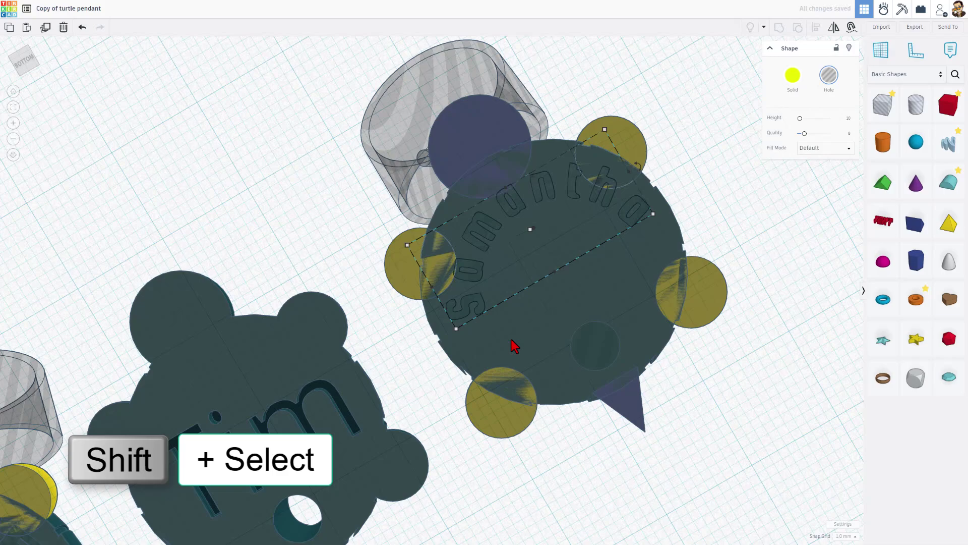
{"action": "left_click", "coordinate": [490, 348], "text": "shift"}
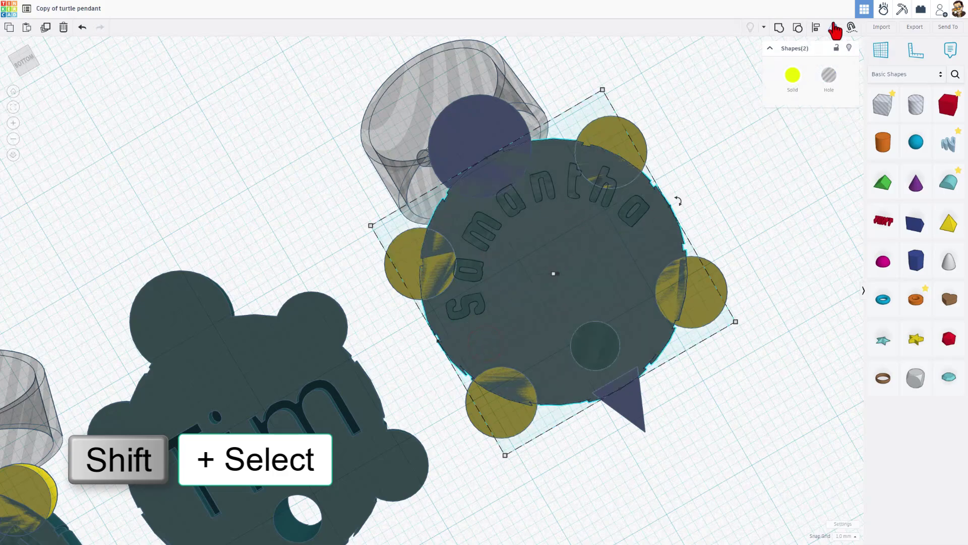
{"action": "left_click", "coordinate": [816, 27]}
{"action": "left_click", "coordinate": [562, 303]}
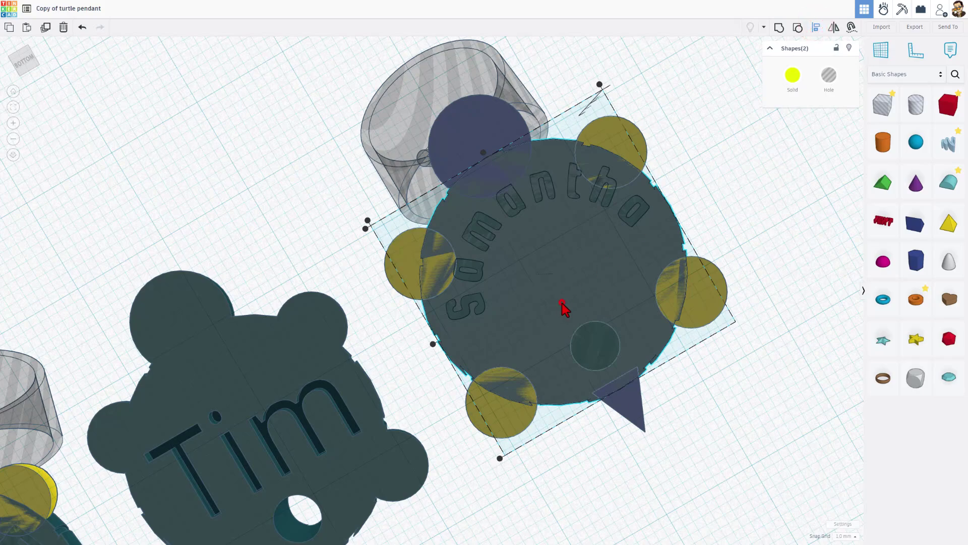
{"action": "left_click", "coordinate": [484, 152]}
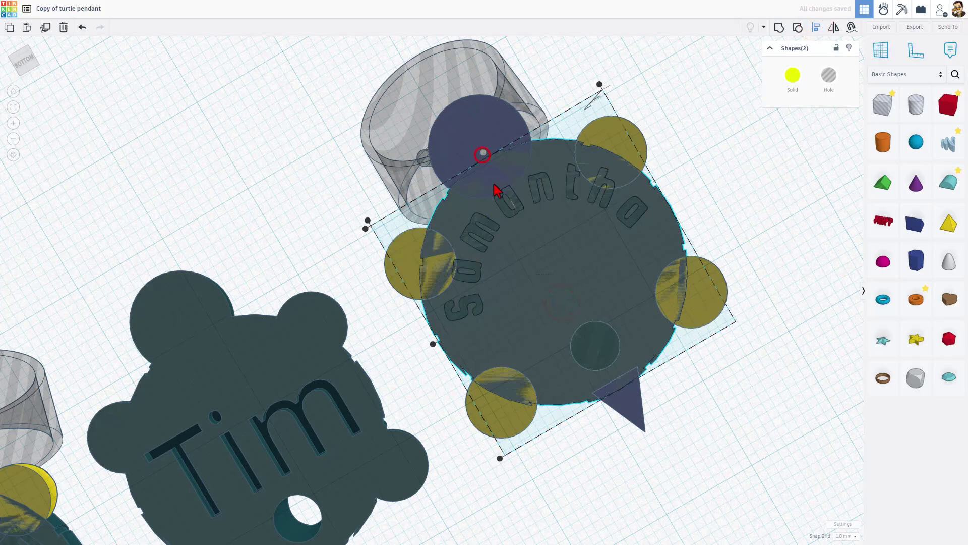
{"action": "left_click", "coordinate": [708, 189]}
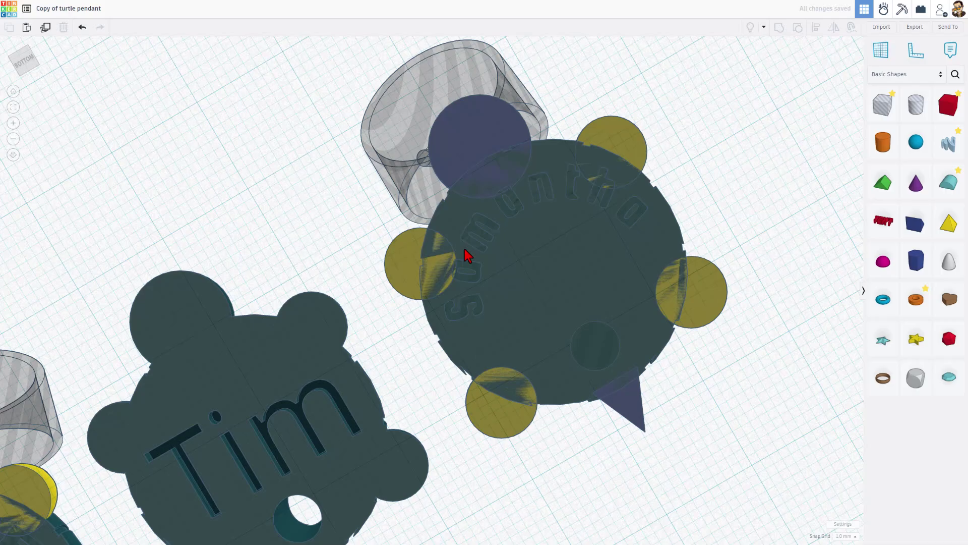
Set the lettering hole's height to 1 mm.
{"action": "right_click_drag", "start_coordinate": [631, 205], "coordinate": [847, 443]}
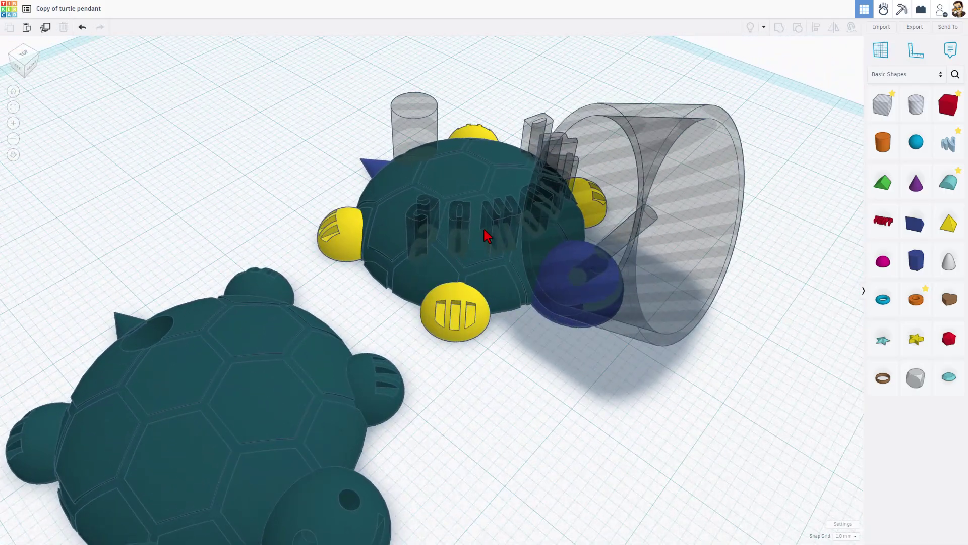
{"action": "left_click", "coordinate": [495, 225]}
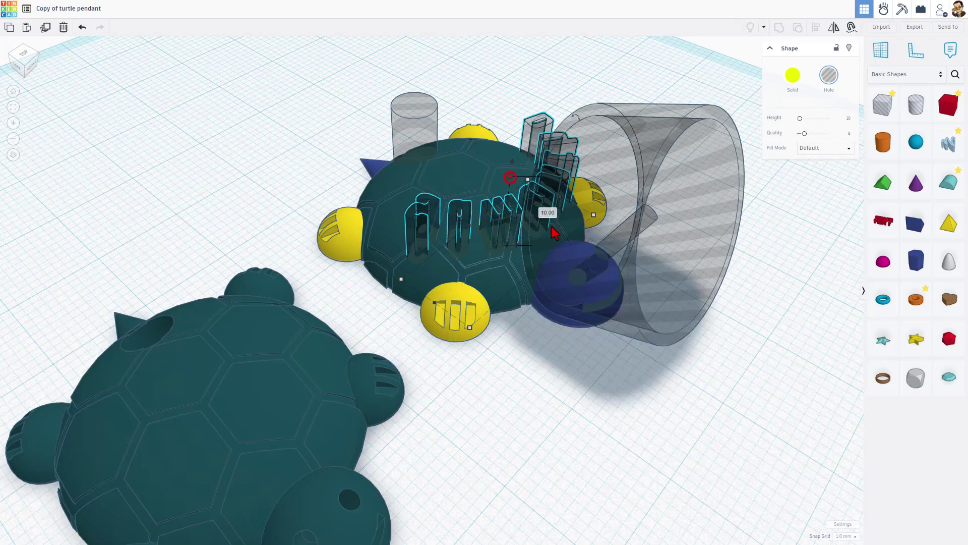
{"action": "type", "text": "1"}
{"action": "key", "text": "Return"}
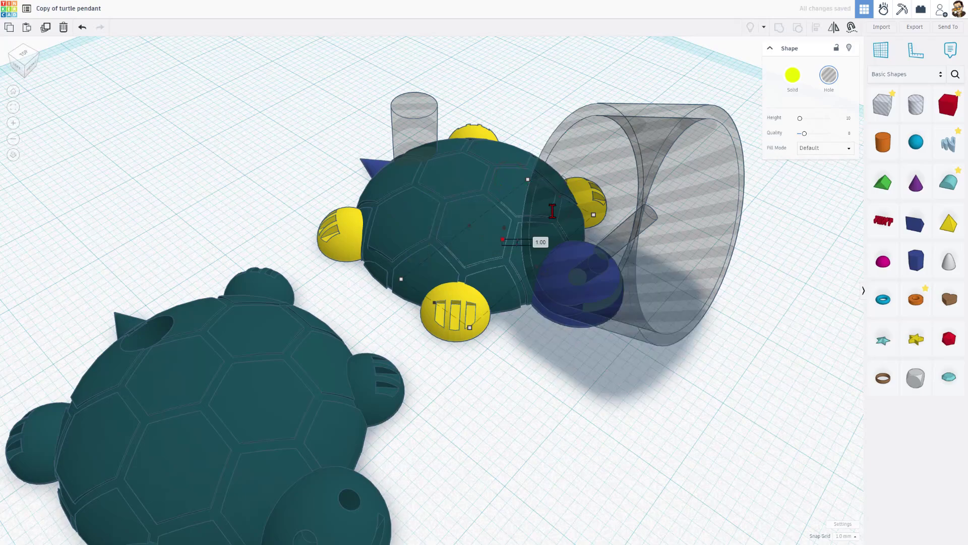
{"action": "left_click", "coordinate": [575, 391]}
Box-select all nine pendant pieces and group them into one shape.
{"action": "right_click_drag", "start_coordinate": [573, 448], "coordinate": [441, 283]}
{"action": "left_click_drag", "start_coordinate": [387, 142], "coordinate": [764, 420]}
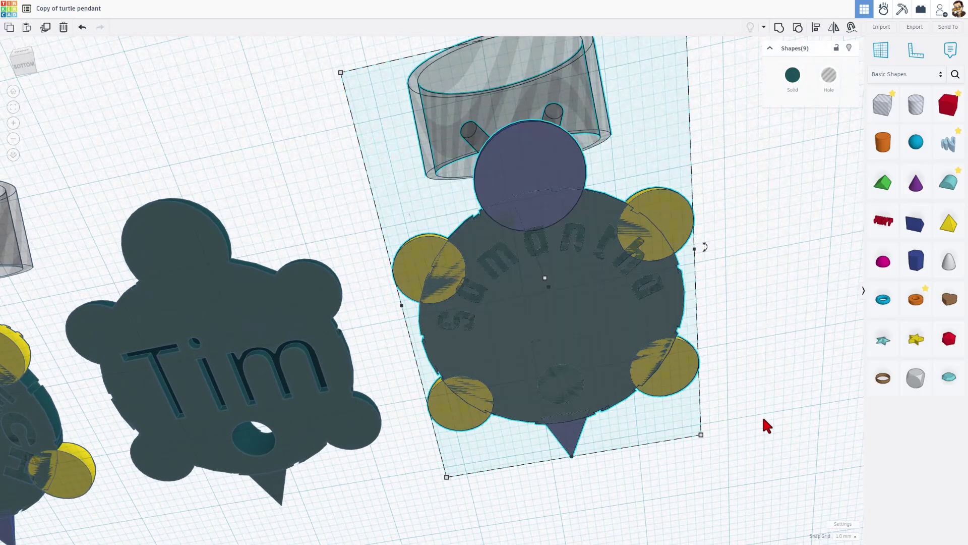
{"action": "key", "text": "ctrl+g"}
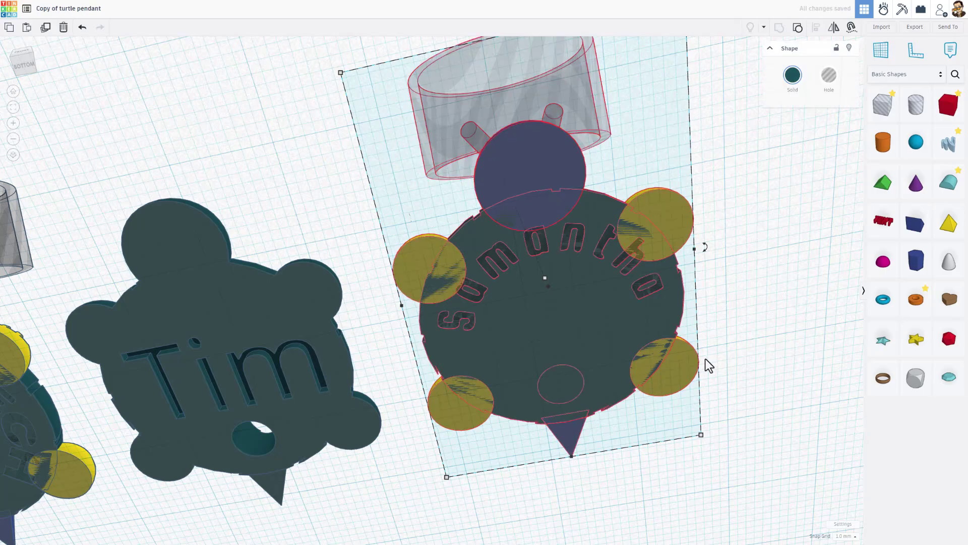
{"action": "right_click_drag", "start_coordinate": [706, 359], "coordinate": [631, 525]}
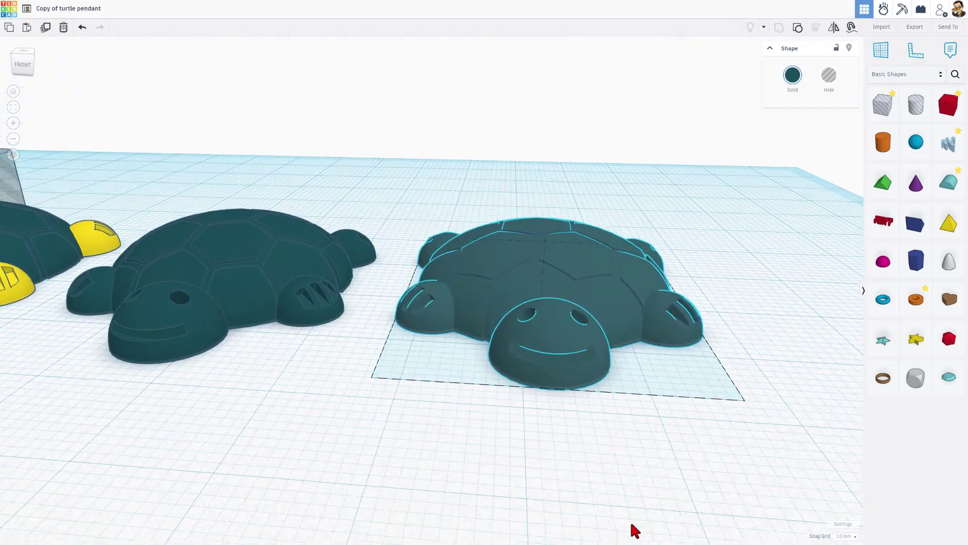
Add a Heart shape, shrink it to about 13 by 12, and make it a hole.
{"action": "left_click", "coordinate": [747, 346]}
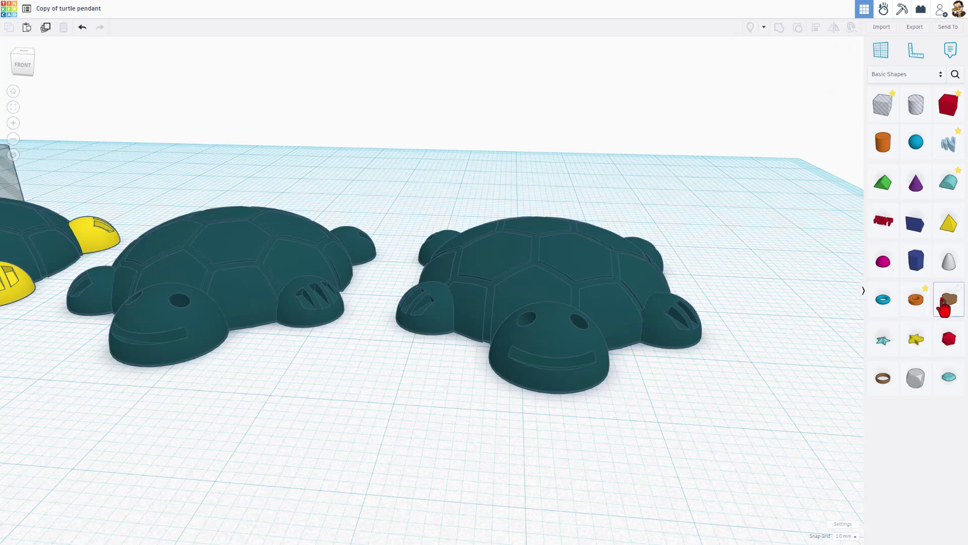
{"action": "left_click_drag", "start_coordinate": [949, 299], "coordinate": [822, 321]}
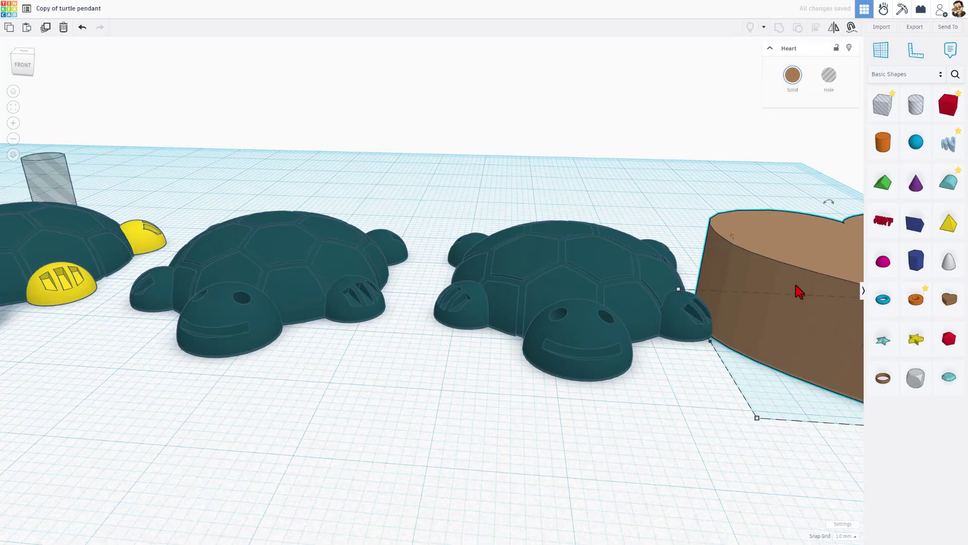
{"action": "right_click_drag", "start_coordinate": [768, 249], "coordinate": [757, 358]}
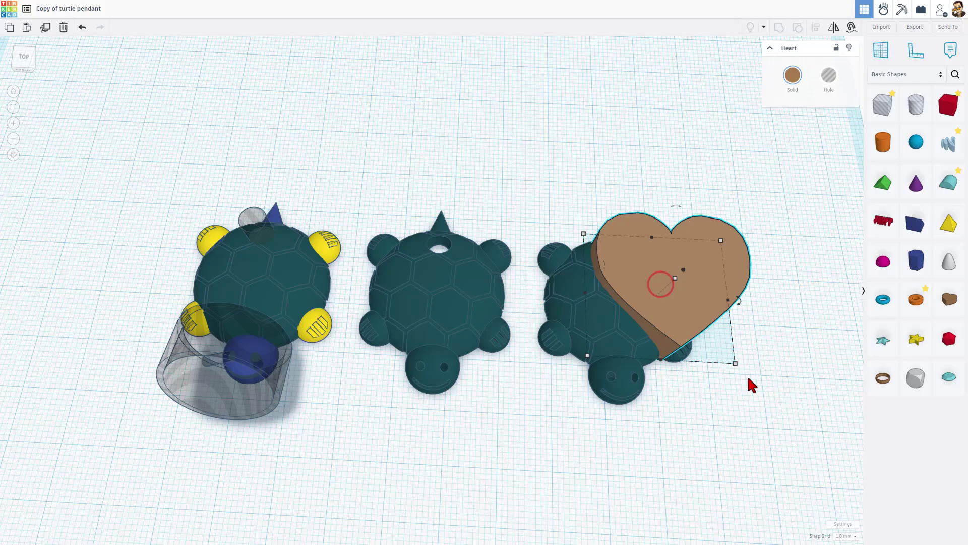
{"action": "left_click_drag", "start_coordinate": [736, 365], "coordinate": [634, 275]}
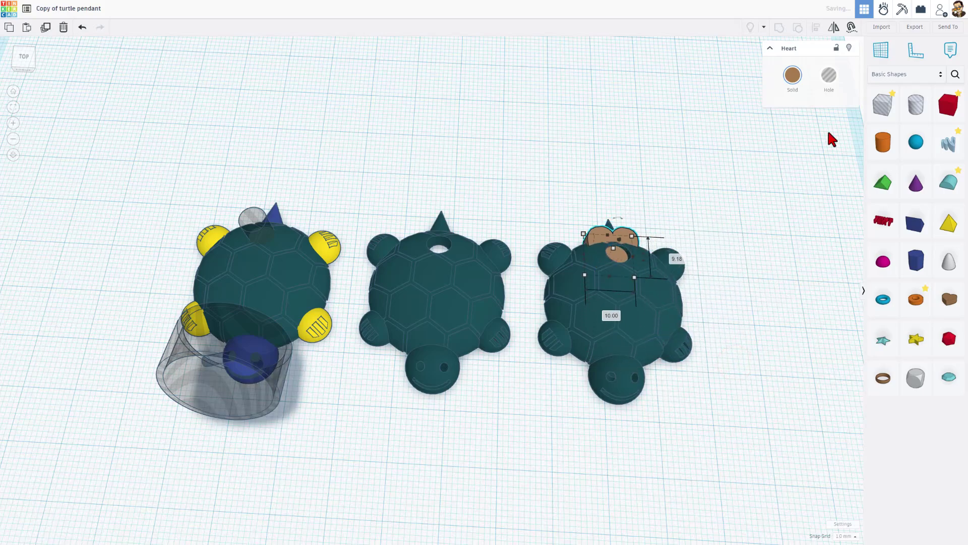
{"action": "left_click", "coordinate": [836, 90]}
Set the heart hole's elevation to 1 and nudge it toward the pendant centre.
{"action": "left_click", "coordinate": [613, 251]}
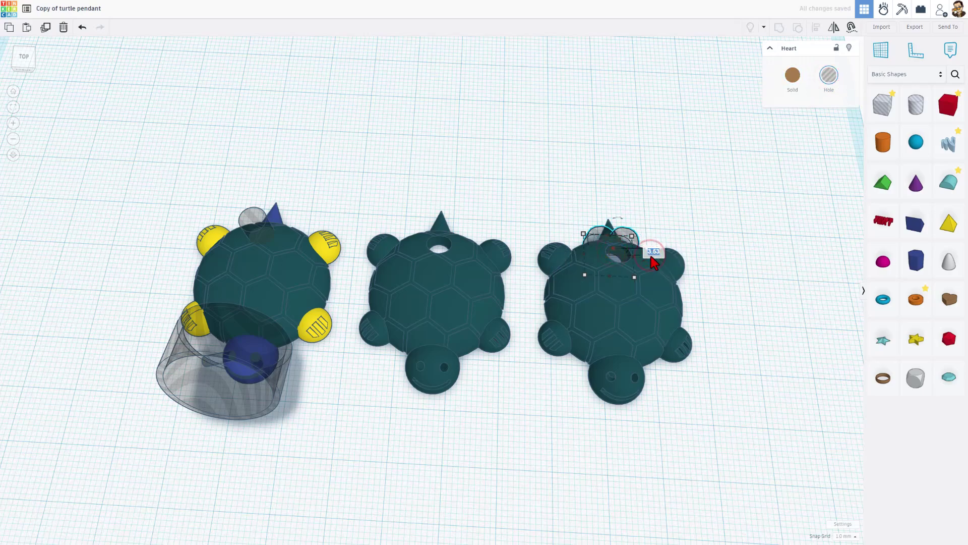
{"action": "type", "text": "1"}
{"action": "key", "text": "Return"}
{"action": "right_click_drag", "start_coordinate": [652, 257], "coordinate": [560, 161]}
{"action": "key", "text": "Up"}
{"action": "key", "text": "Up"}
{"action": "key", "text": "Up"}
{"action": "key", "text": "Up"}
{"action": "key", "text": "Up"}
{"action": "key", "text": "Up"}
{"action": "key", "text": "Up"}
{"action": "key", "text": "Up"}
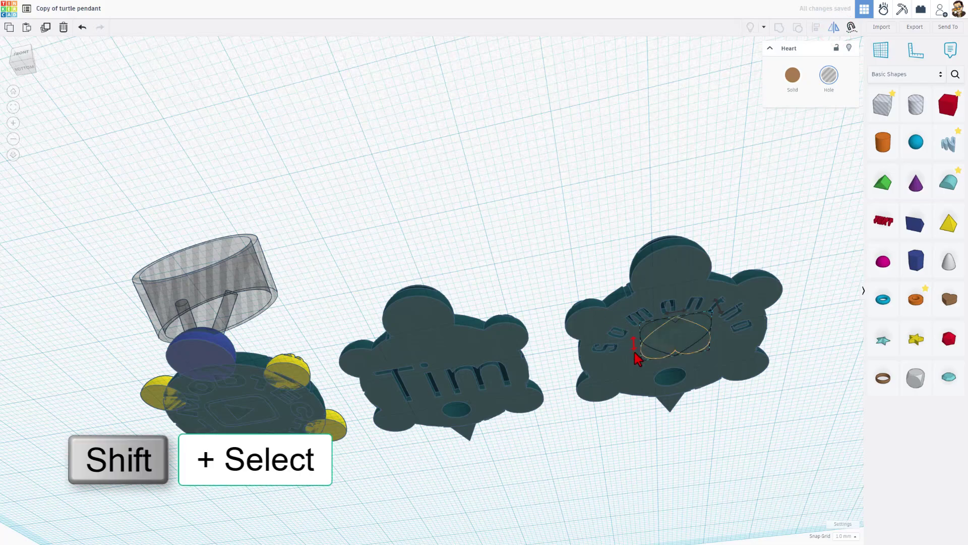
Centre the heart on the pendant both ways and group them into one solid.
{"action": "left_click", "coordinate": [670, 274], "text": "shift"}
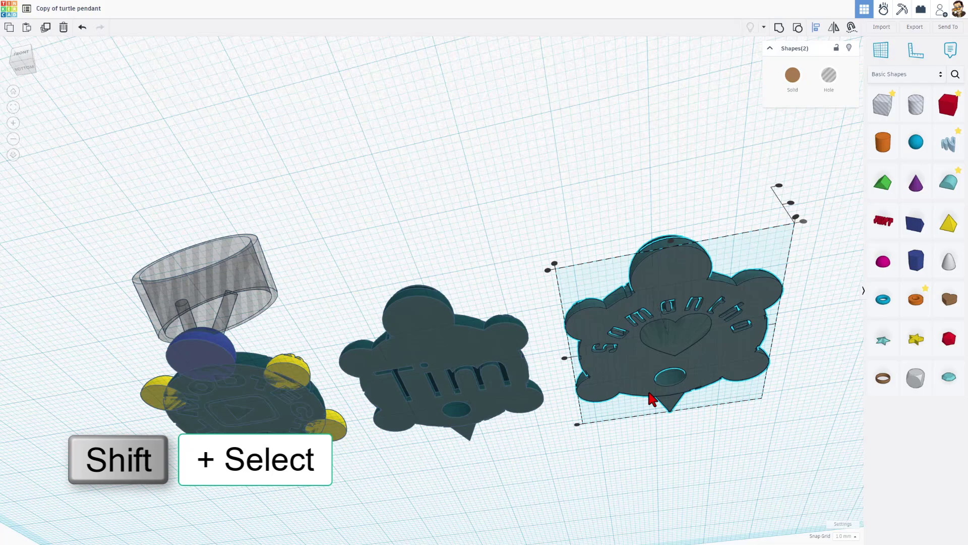
{"action": "scroll", "coordinate": [652, 399], "scroll_direction": "up", "scroll_amount": 3}
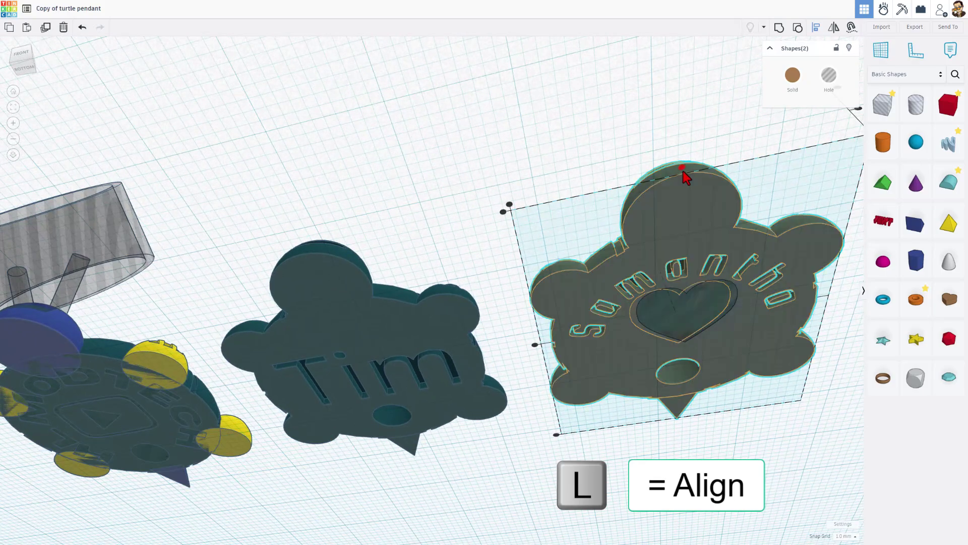
{"action": "left_click", "coordinate": [682, 168]}
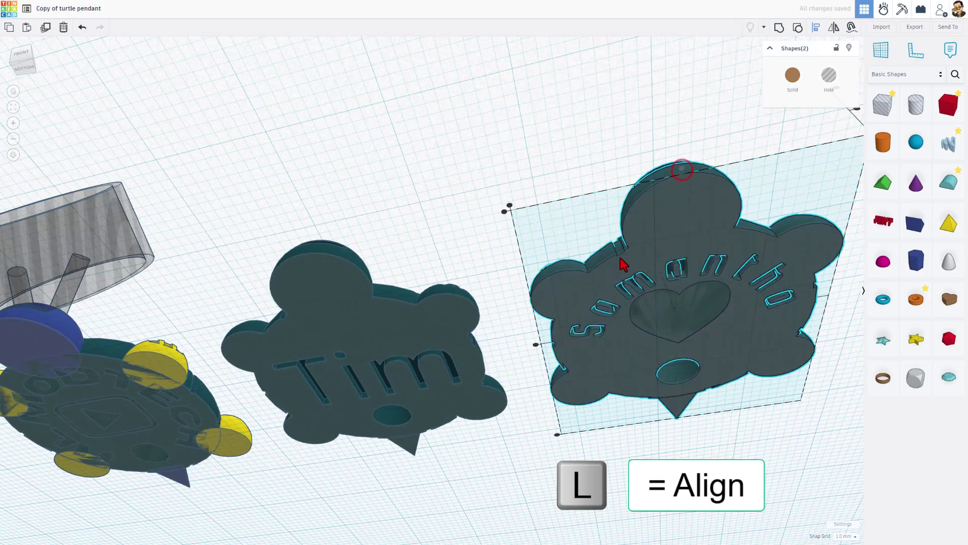
{"action": "left_click", "coordinate": [535, 344]}
{"action": "right_click_drag", "start_coordinate": [711, 435], "coordinate": [590, 134]}
{"action": "key", "text": "ctrl+g"}
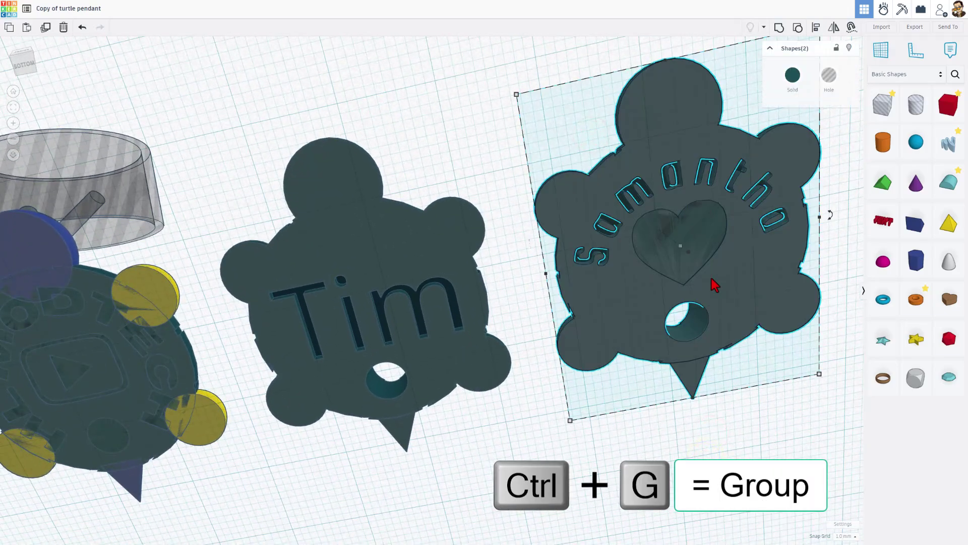
{"action": "right_click_drag", "start_coordinate": [712, 361], "coordinate": [706, 482]}
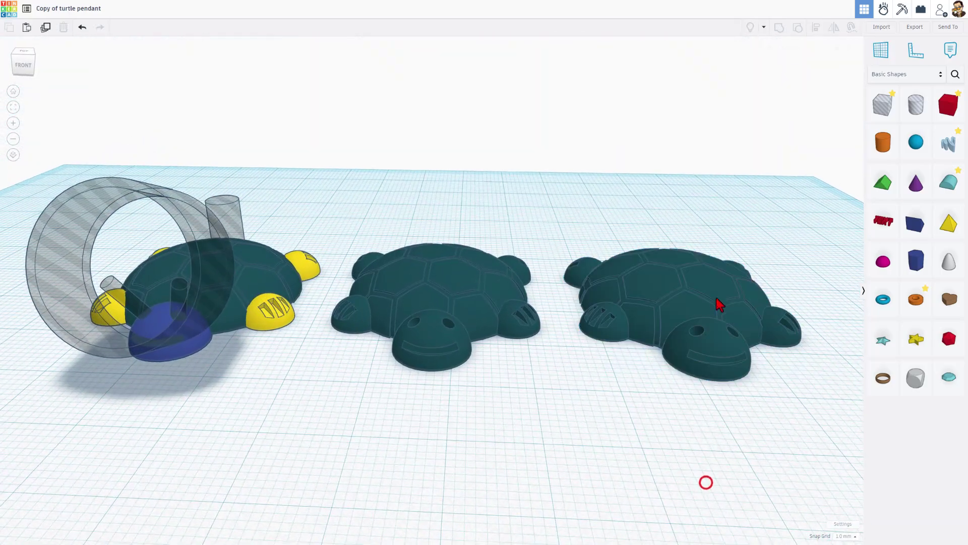
Export the pendant as an STL saved as samantha turtle pendant.stl.
{"action": "left_click", "coordinate": [915, 30]}
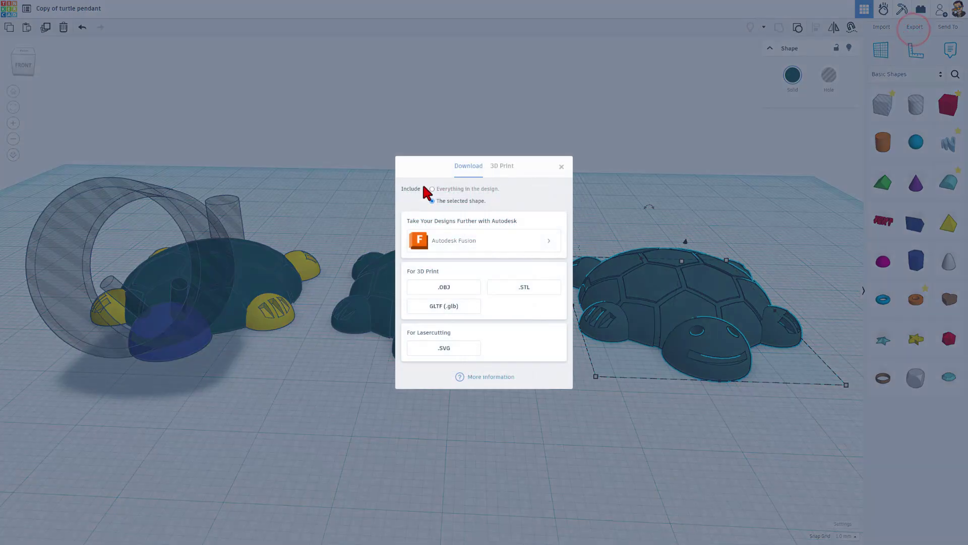
{"action": "left_click", "coordinate": [504, 294]}
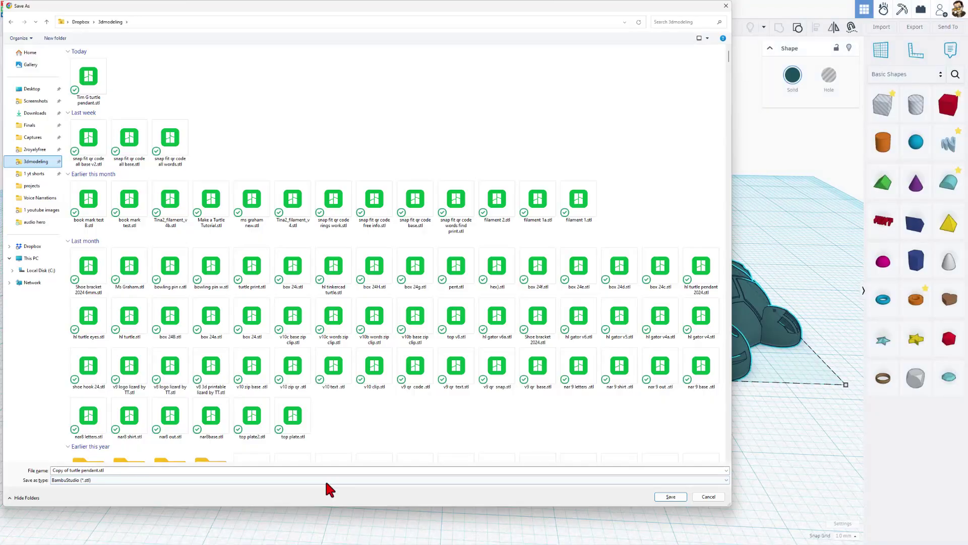
{"action": "triple_click", "coordinate": [70, 470]}
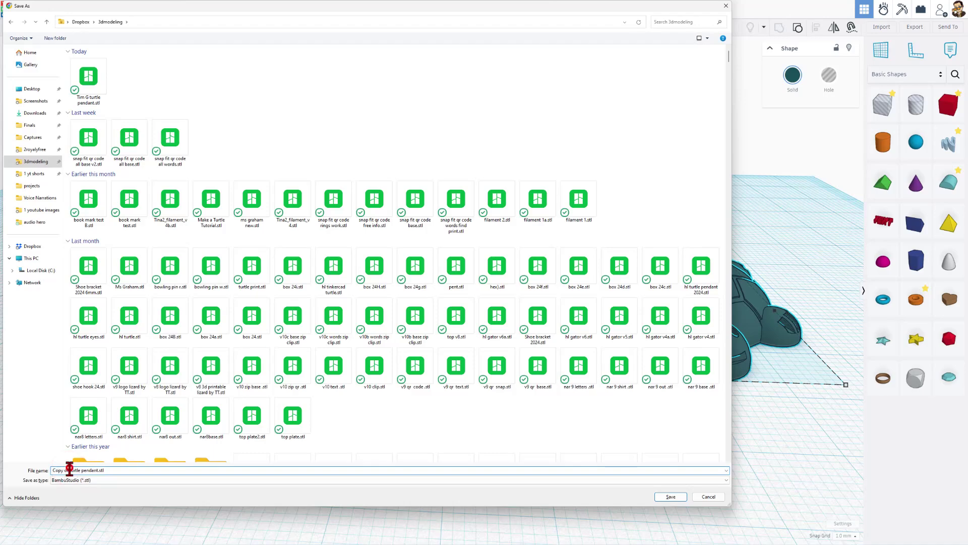
{"action": "left_click_drag", "start_coordinate": [68, 469], "coordinate": [20, 467]}
{"action": "type", "text": "samantha"}
{"action": "left_click", "coordinate": [675, 497]}
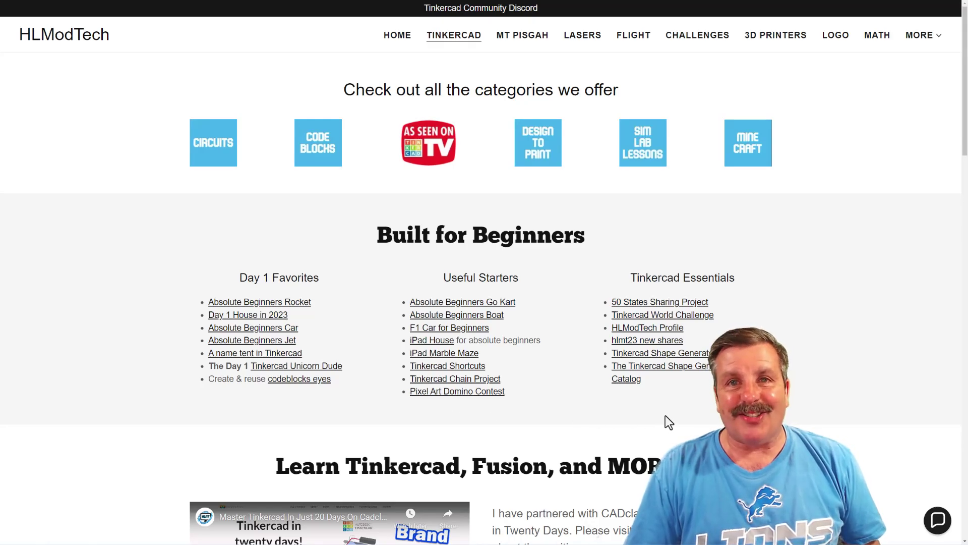
{"action": "scroll", "coordinate": [689, 395], "scroll_direction": "down", "scroll_amount": 4}
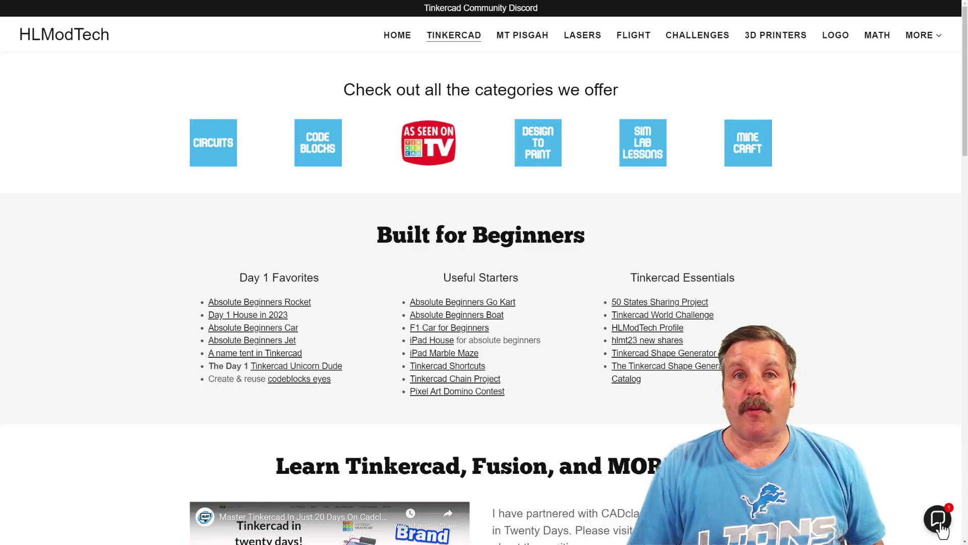
{"action": "left_click", "coordinate": [939, 522]}
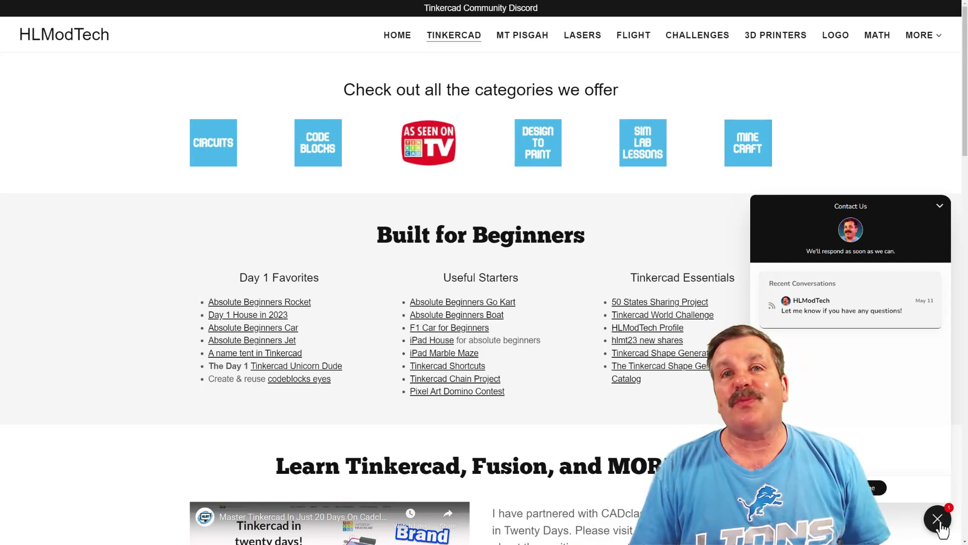
{"action": "left_click", "coordinate": [938, 520]}
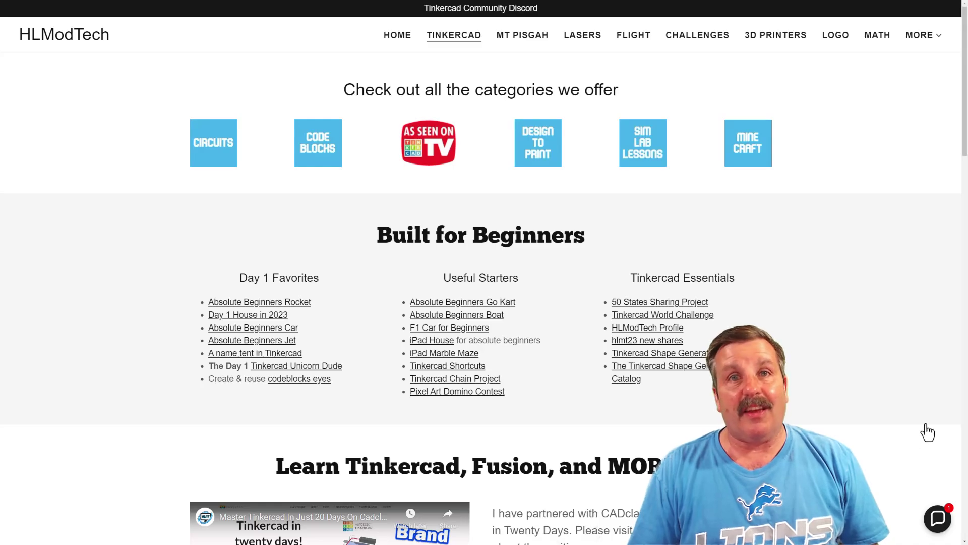